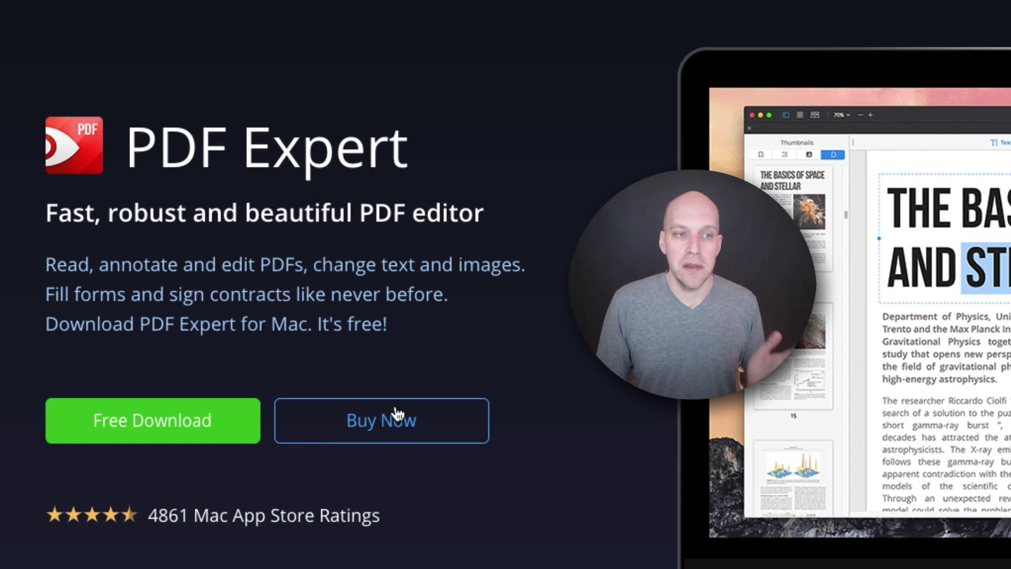
# - Use Buy Now on the PDF Expert landing page to reach the Readdle Store order page
pyautogui.click(406, 431)
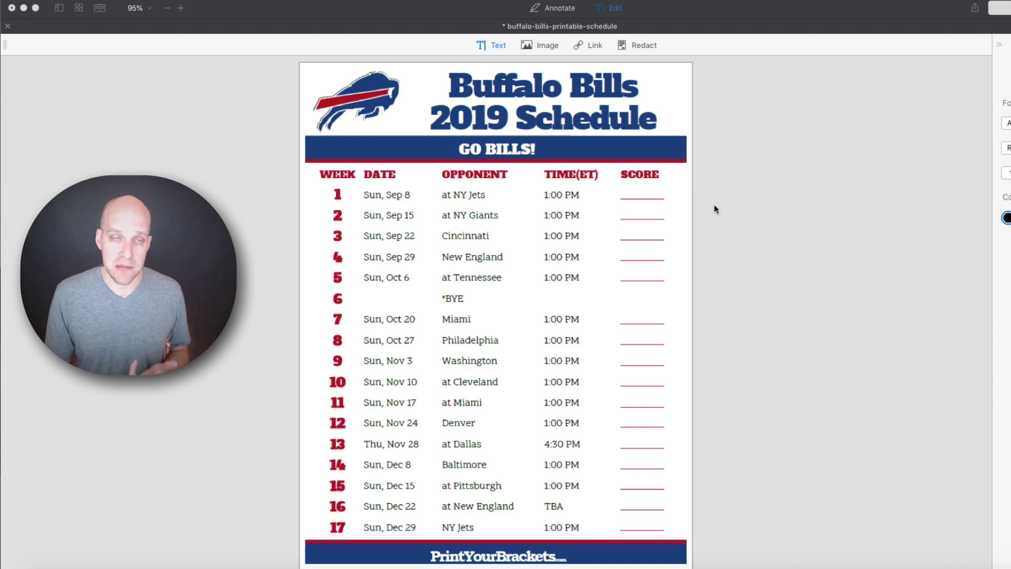
# - Stamp the saved handwritten signature and centre it over the week 1 SCORE line
pyautogui.click(553, 8)
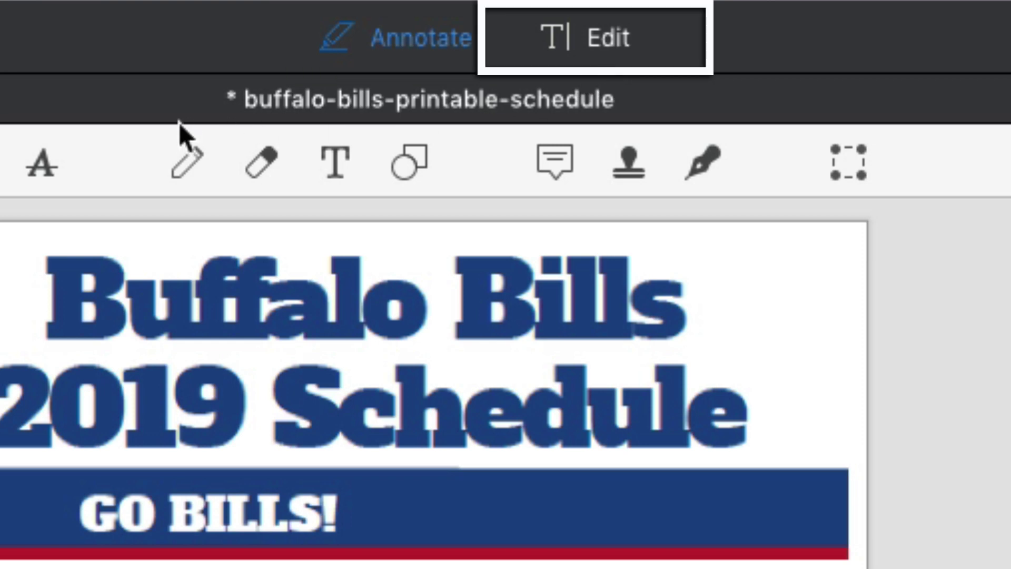
pyautogui.click(590, 47)
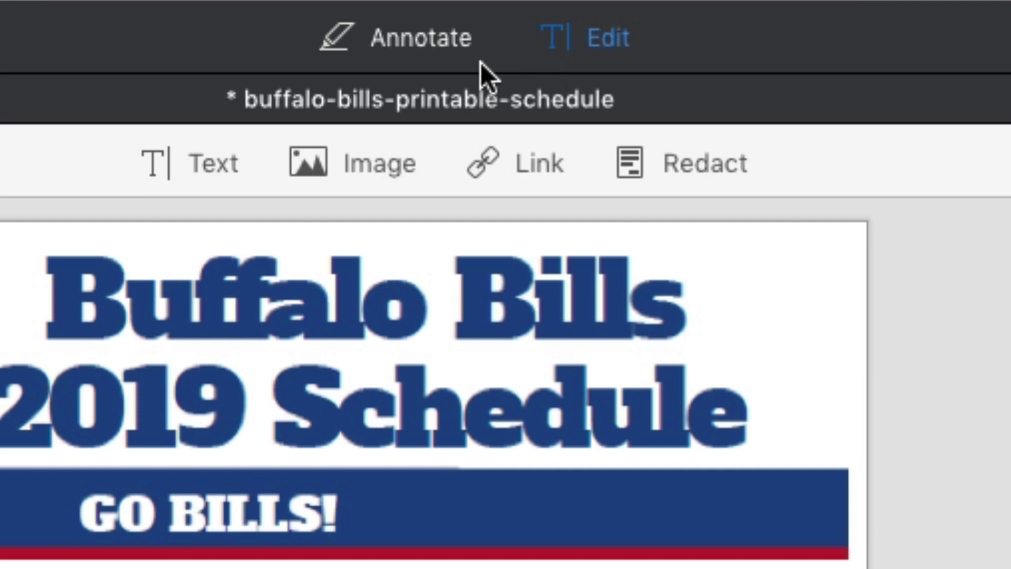
pyautogui.click(411, 50)
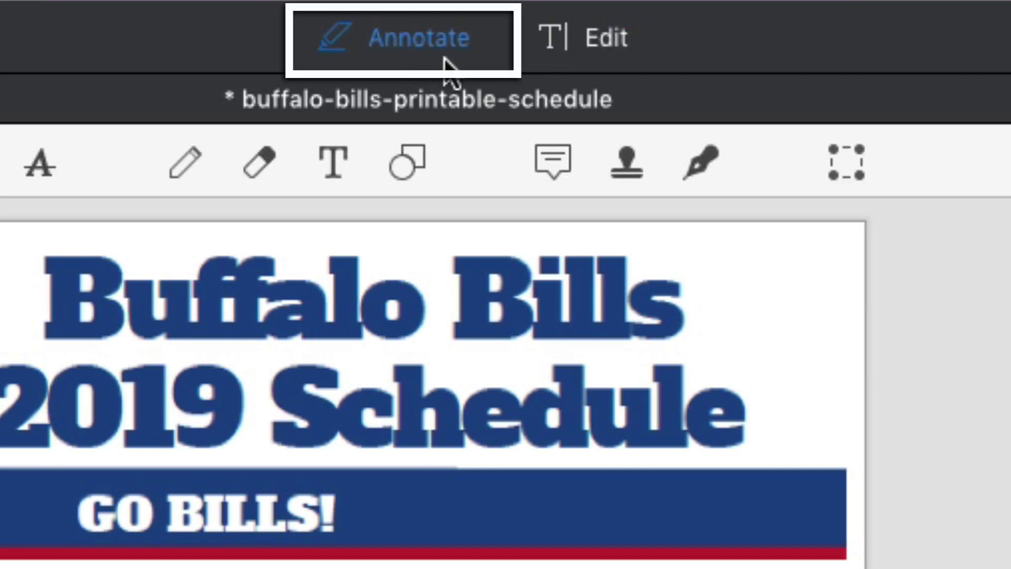
pyautogui.click(702, 159)
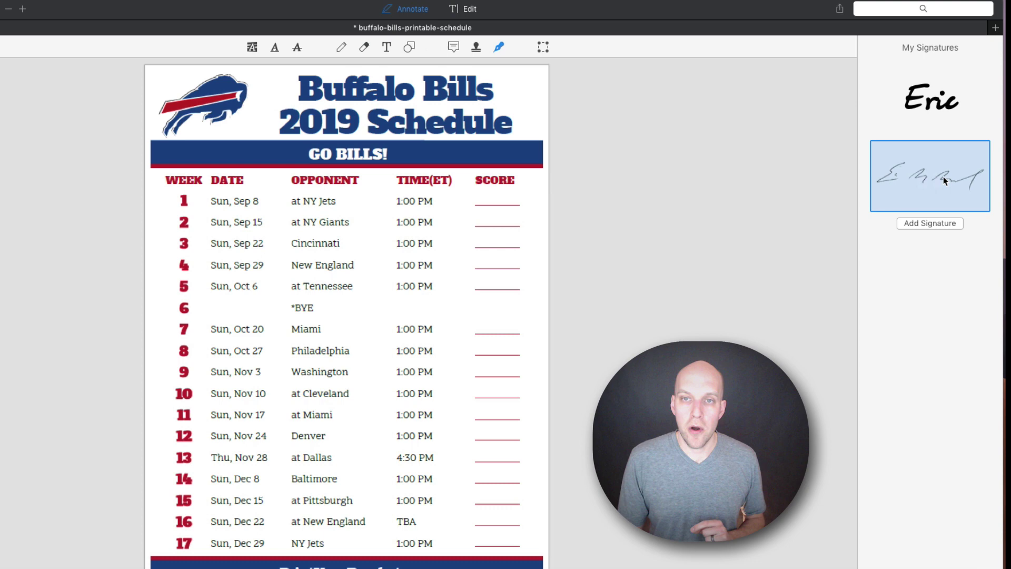
pyautogui.click(480, 193)
pyautogui.moveTo(485, 196); pyautogui.dragTo(506, 197)
pyautogui.click(674, 195)
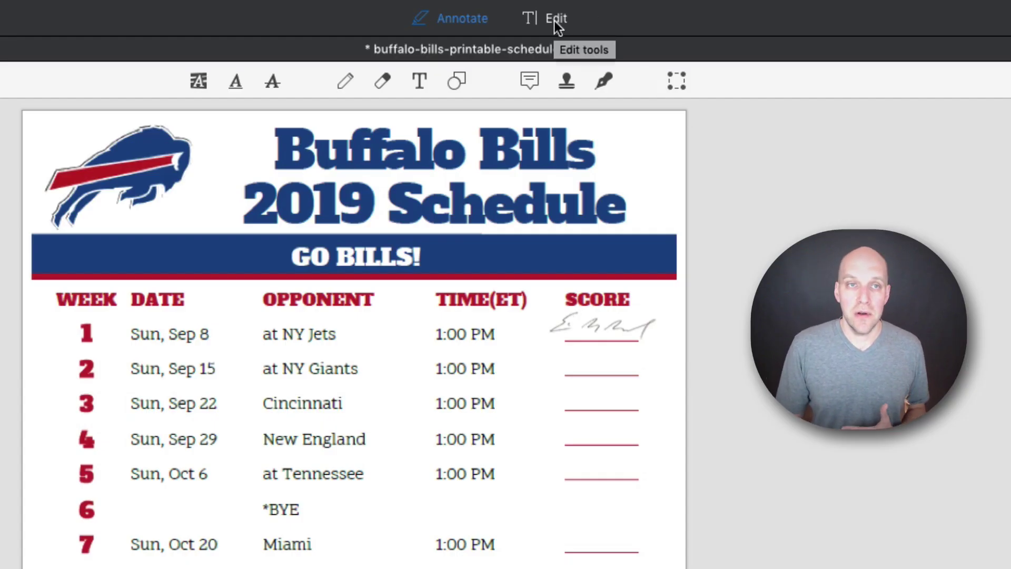
# - Redact 'New England' on the week 4 row with a black box
pyautogui.click(554, 21)
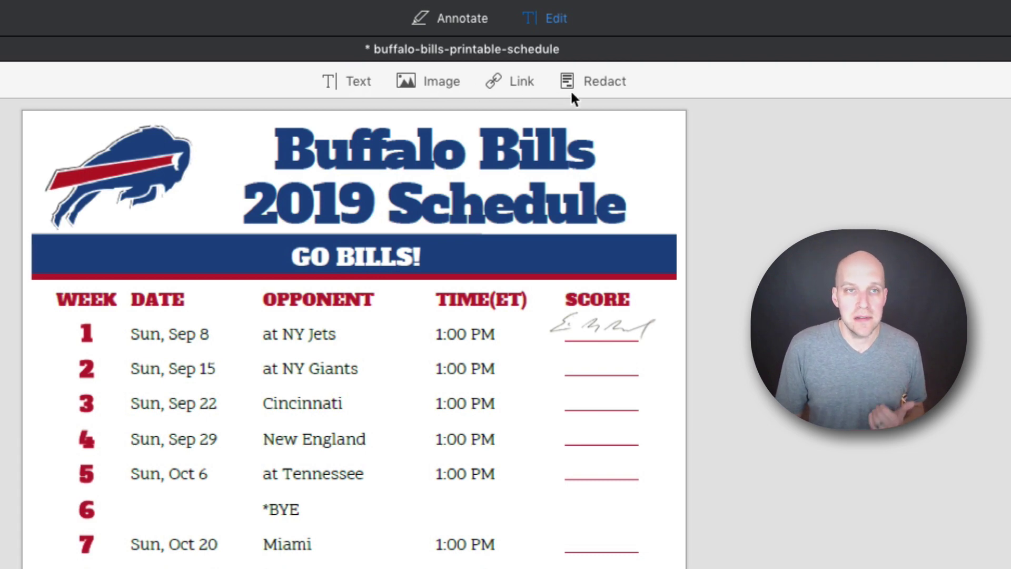
pyautogui.click(610, 84)
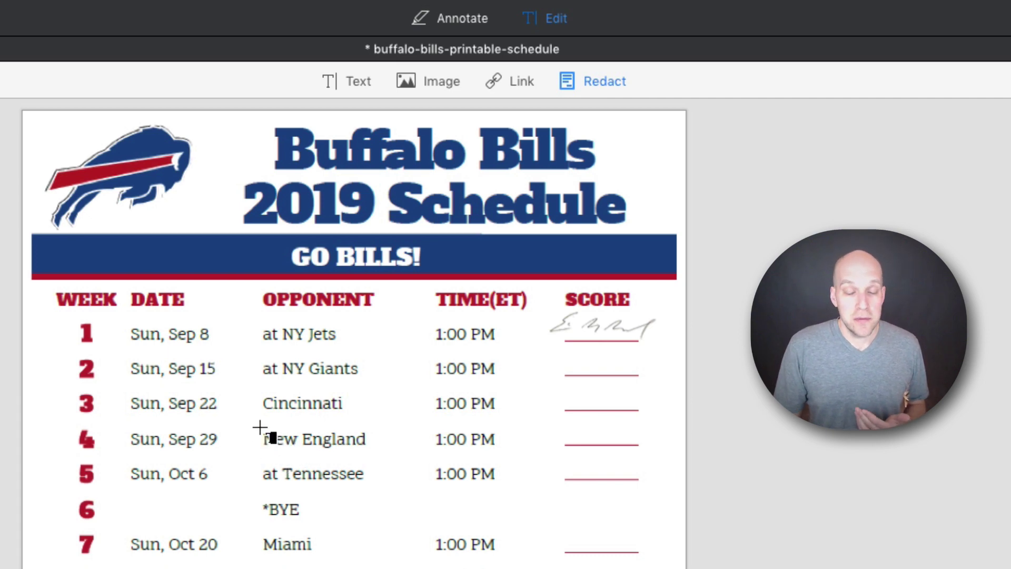
pyautogui.moveTo(257, 422); pyautogui.dragTo(387, 453)
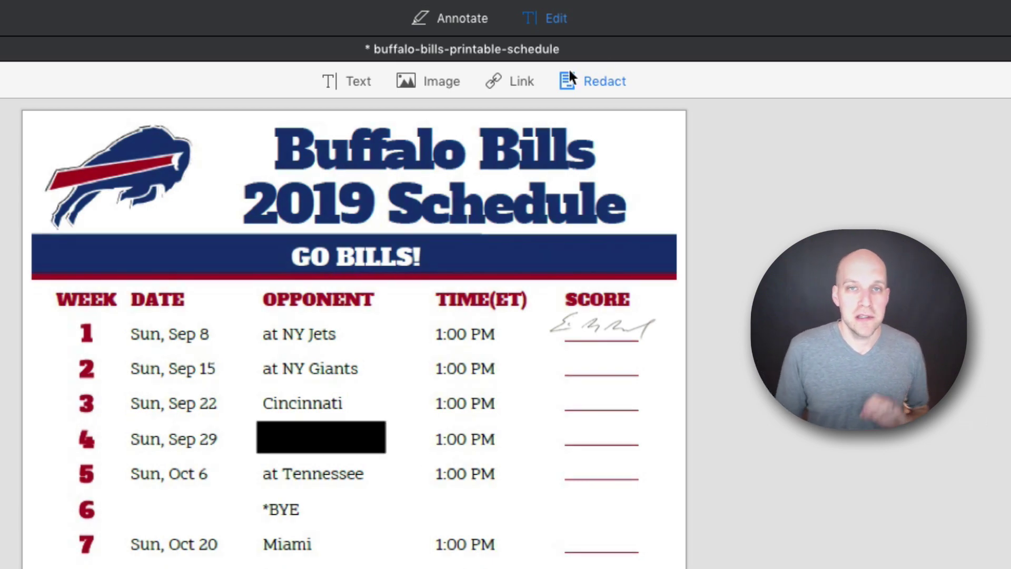
pyautogui.click(361, 83)
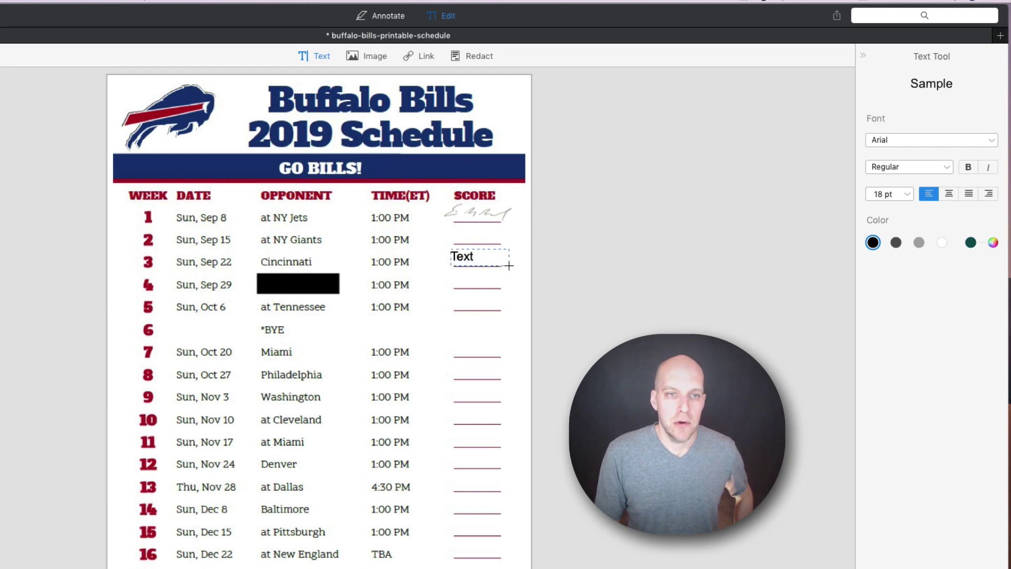
# - Add '36-2' on the week 3 score line, centre-aligned in bold italic
pyautogui.click(508, 267)
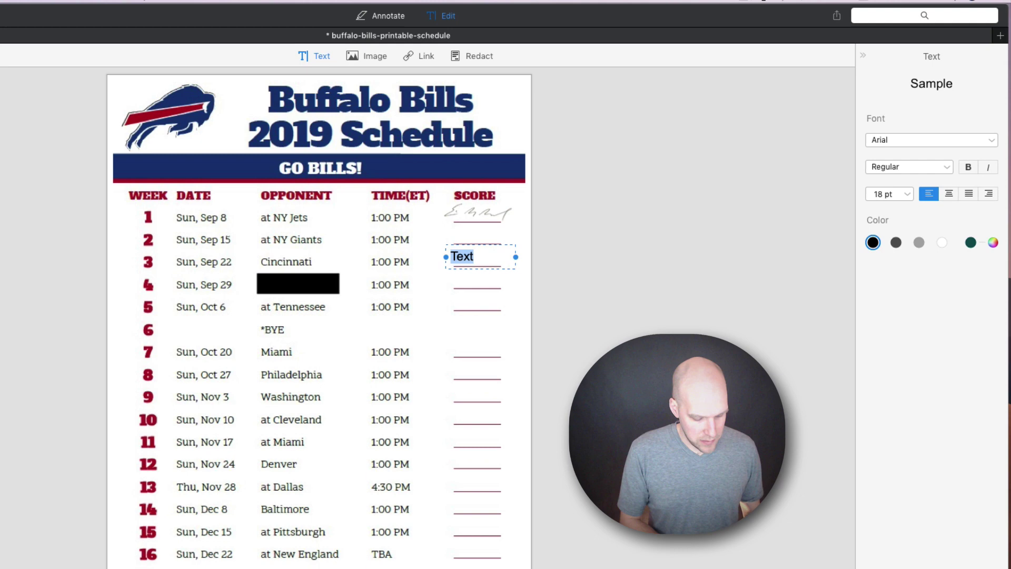
pyautogui.write('36-2')
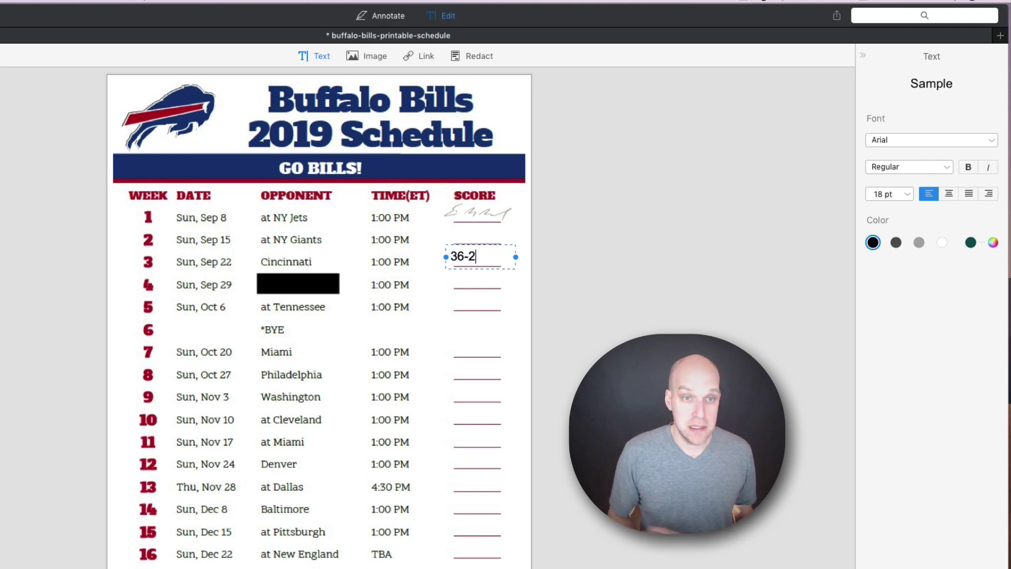
pyautogui.moveTo(478, 256); pyautogui.dragTo(447, 257)
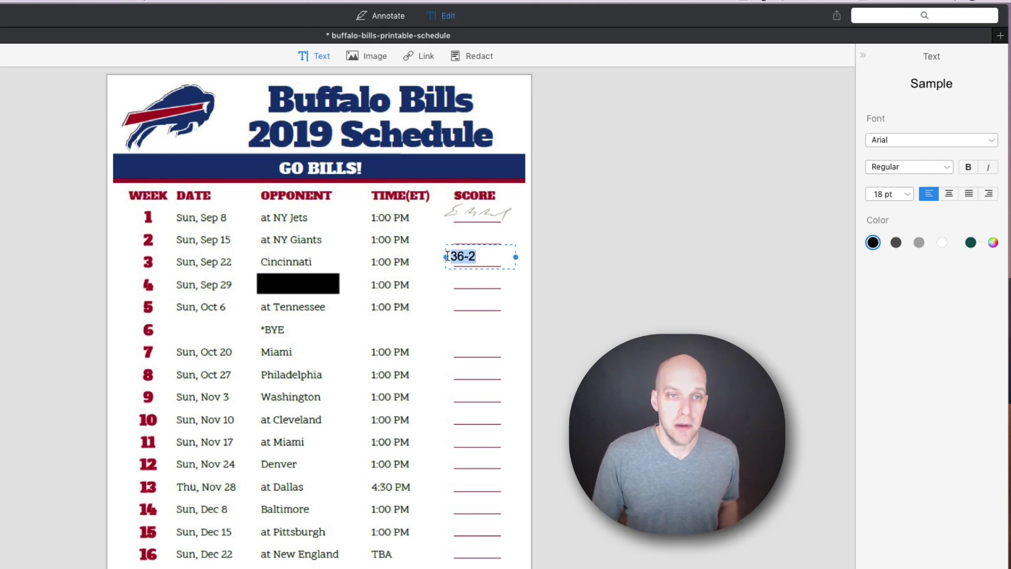
pyautogui.press('super+shift+backslash')
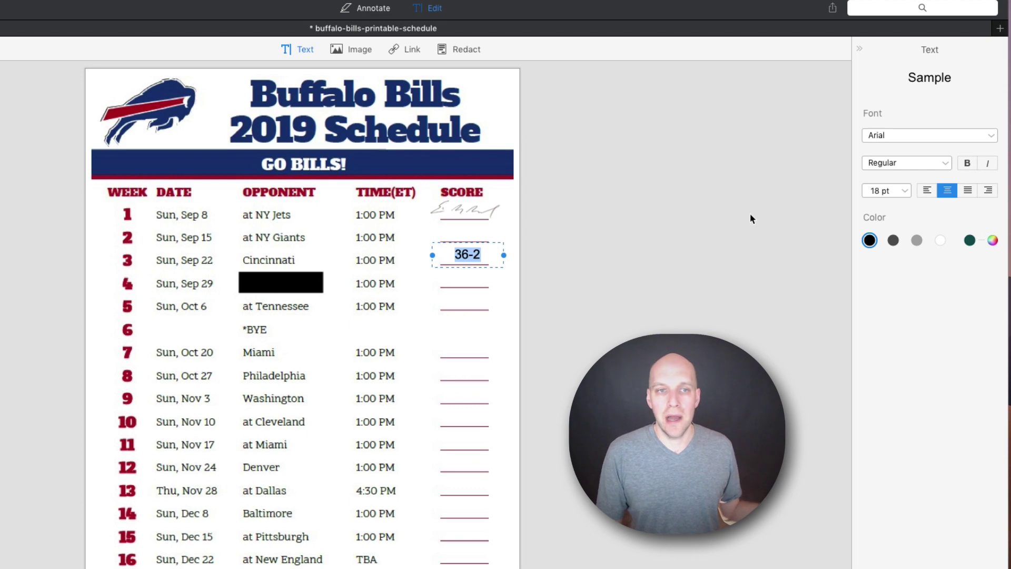
pyautogui.click(926, 191)
pyautogui.click(952, 190)
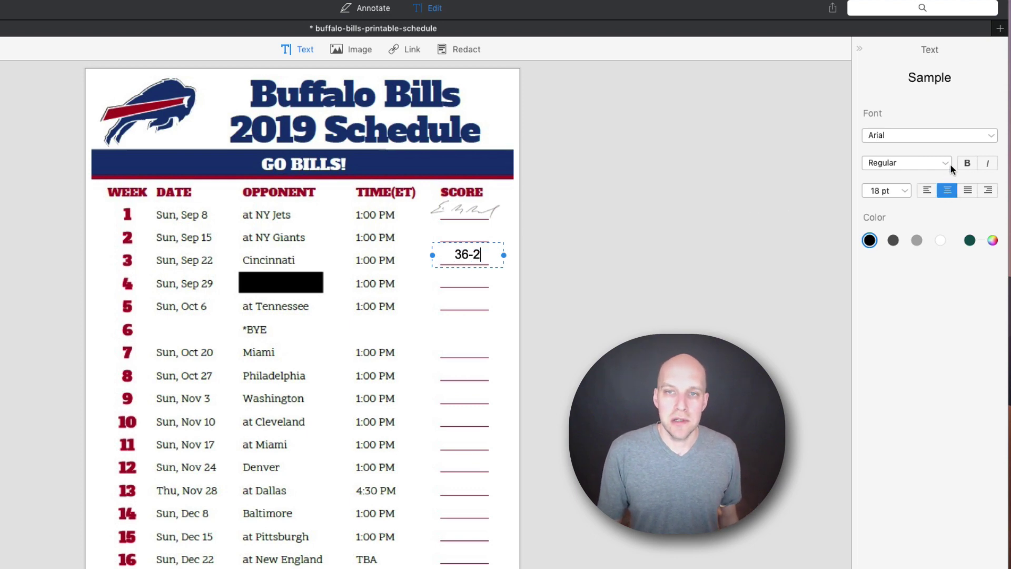
pyautogui.click(987, 163)
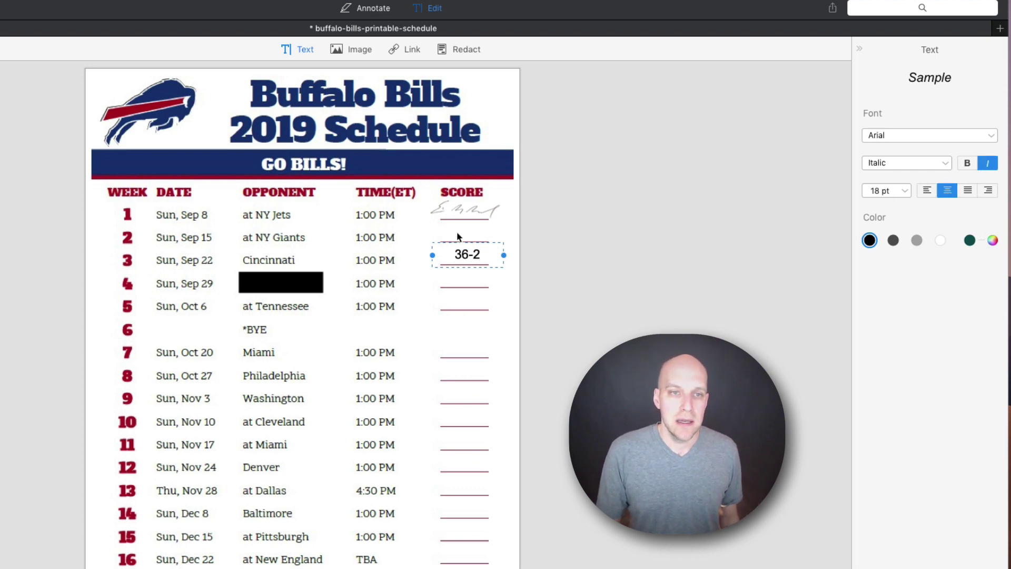
pyautogui.press('super+a')
pyautogui.click(988, 165)
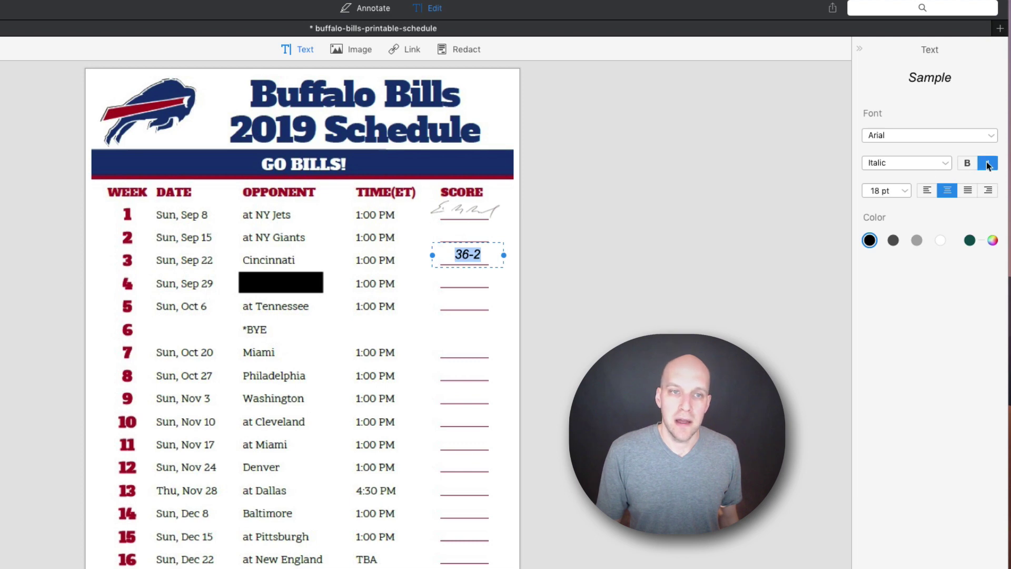
pyautogui.click(968, 163)
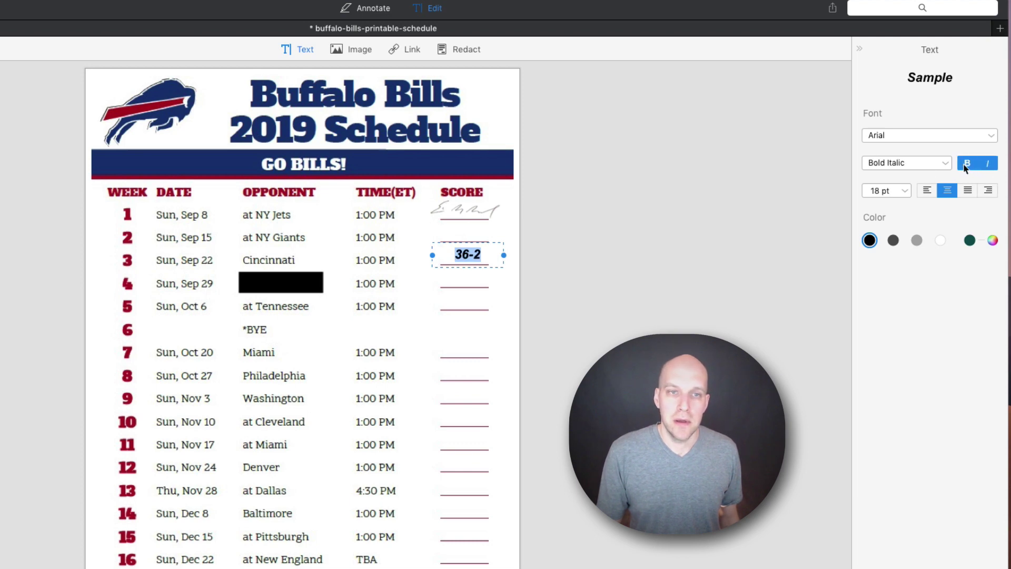
# - Colour the 36-2 text dark green using the colour picker
pyautogui.click(994, 241)
pyautogui.moveTo(933, 456); pyautogui.dragTo(858, 455)
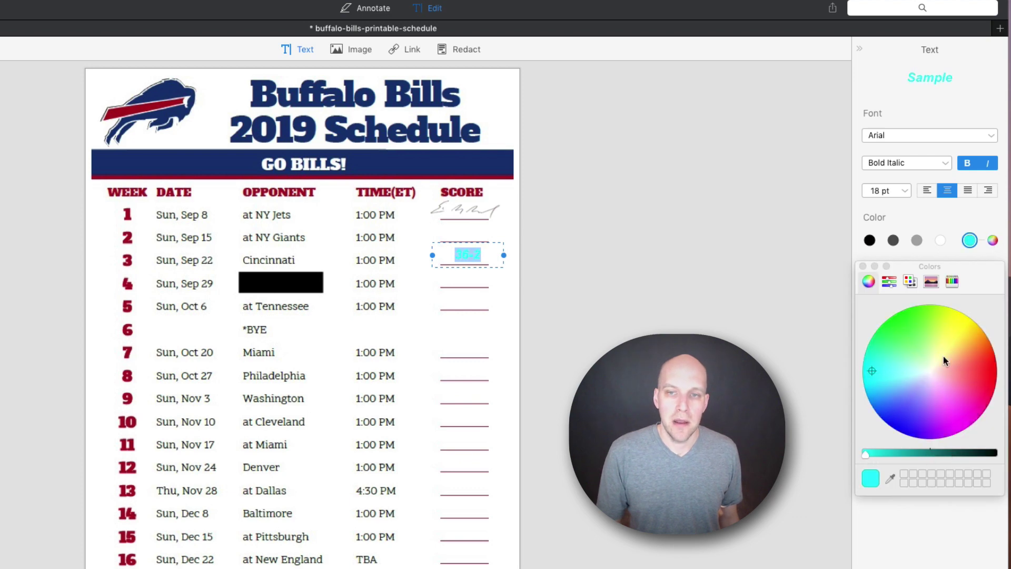
pyautogui.moveTo(944, 356); pyautogui.dragTo(877, 311)
pyautogui.moveTo(859, 345); pyautogui.dragTo(845, 309)
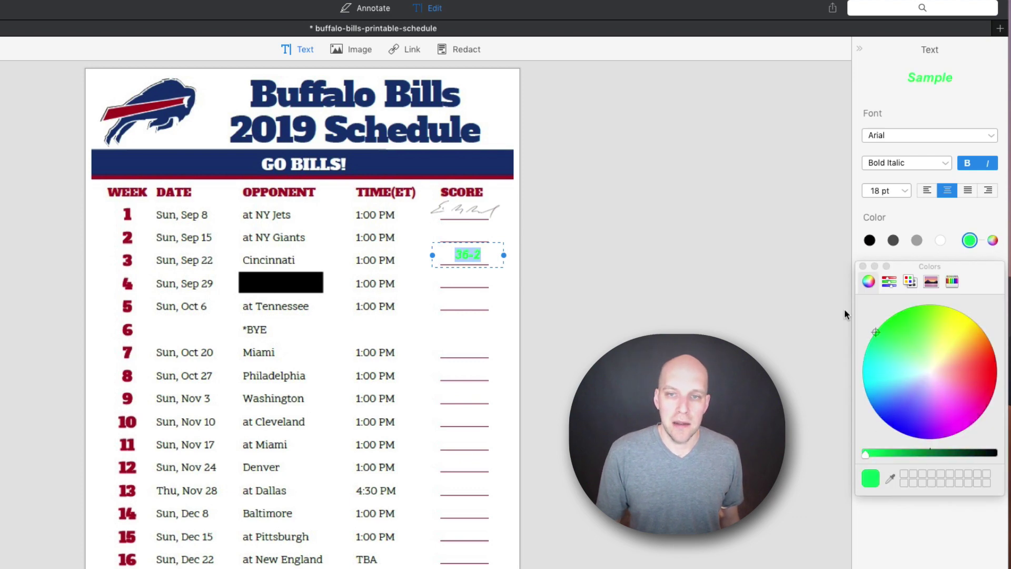
pyautogui.moveTo(890, 452); pyautogui.dragTo(922, 454)
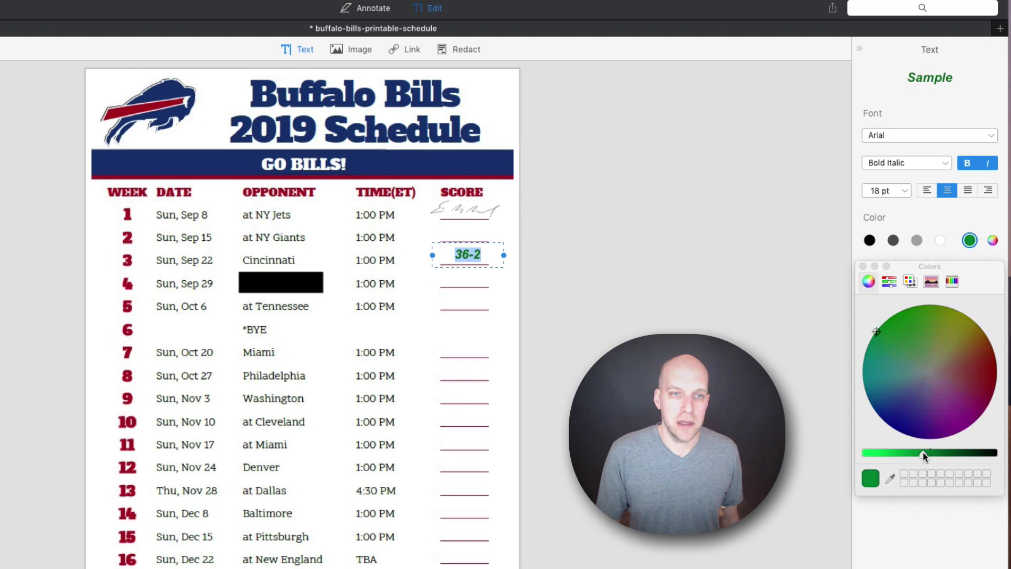
pyautogui.click(624, 325)
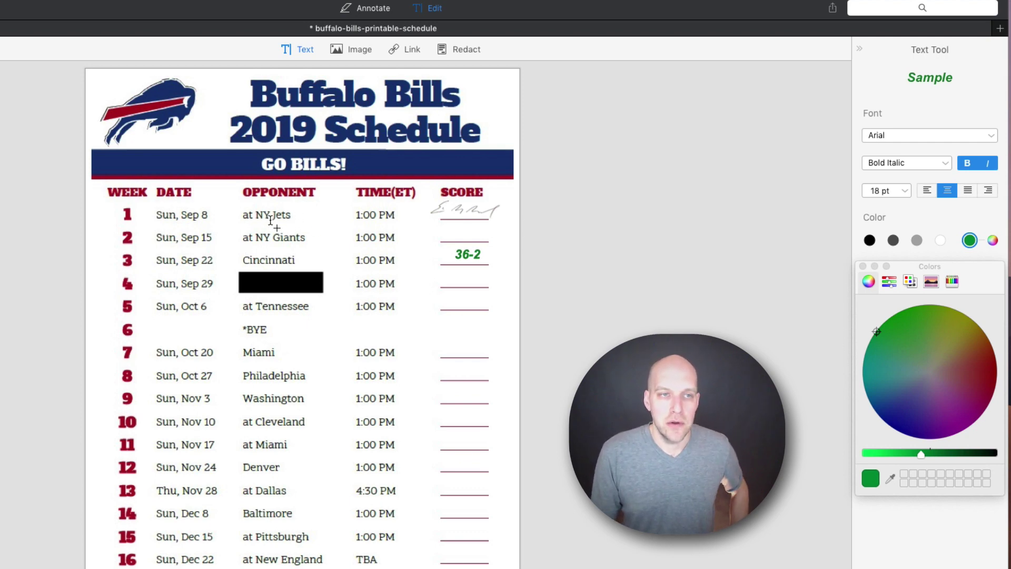
# - Cover week 1's 'at NY Jets' with a borderless white rectangle
pyautogui.press('super+1')
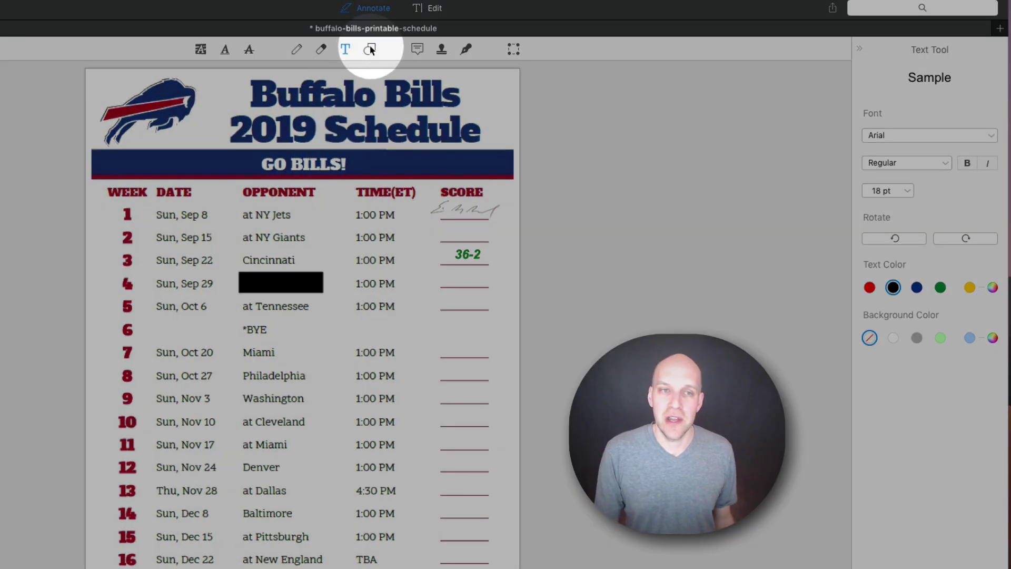
pyautogui.click(369, 49)
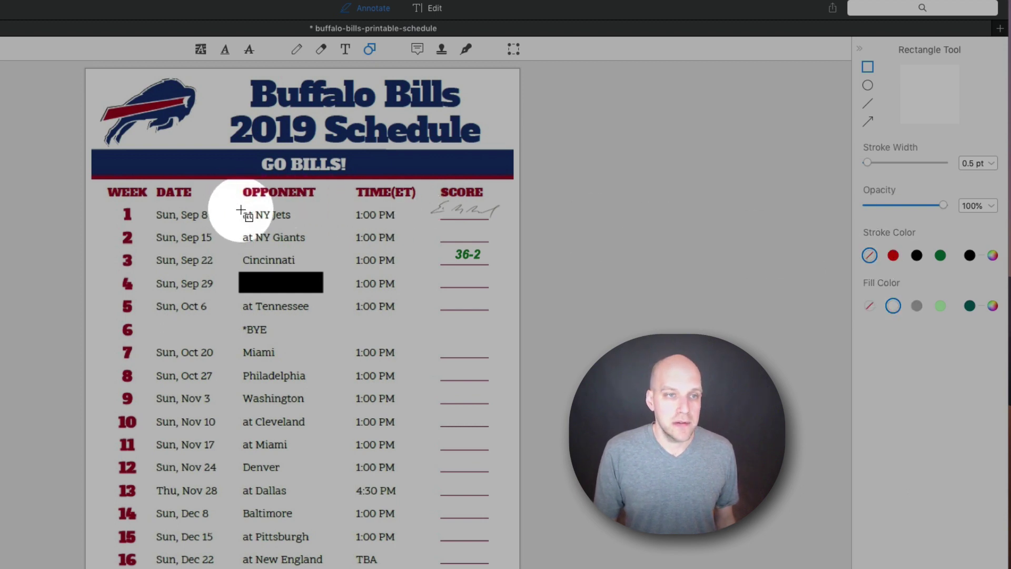
pyautogui.moveTo(243, 209); pyautogui.dragTo(323, 227)
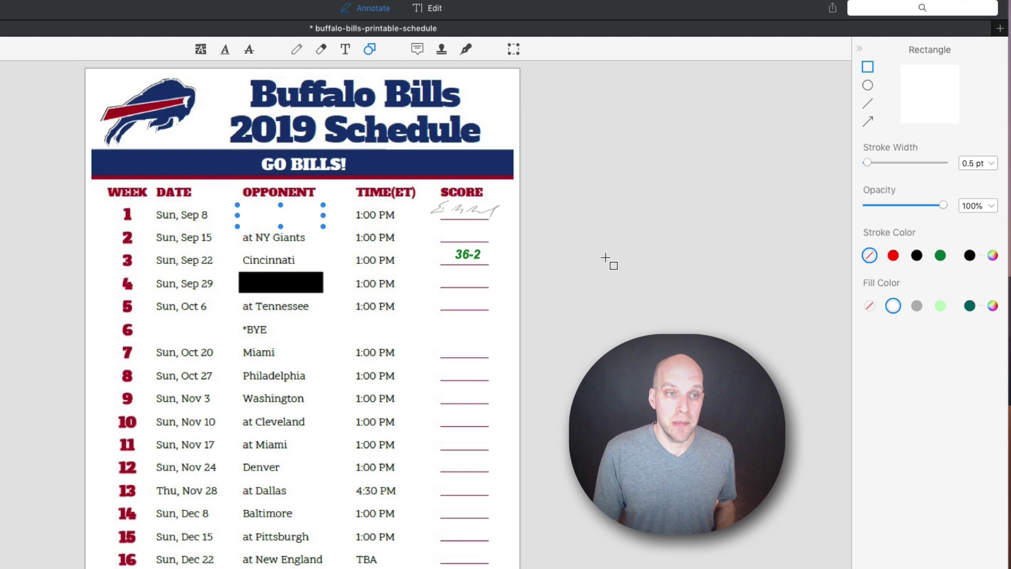
# - Type 'at NJ Jets' into the blank Week 1 opponent cell
pyautogui.click(348, 49)
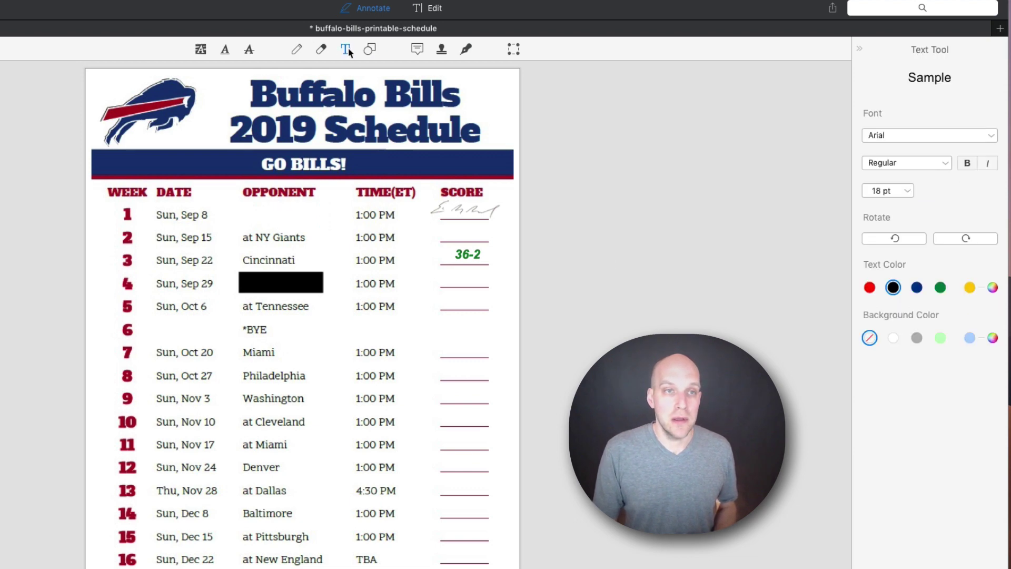
pyautogui.click(346, 49)
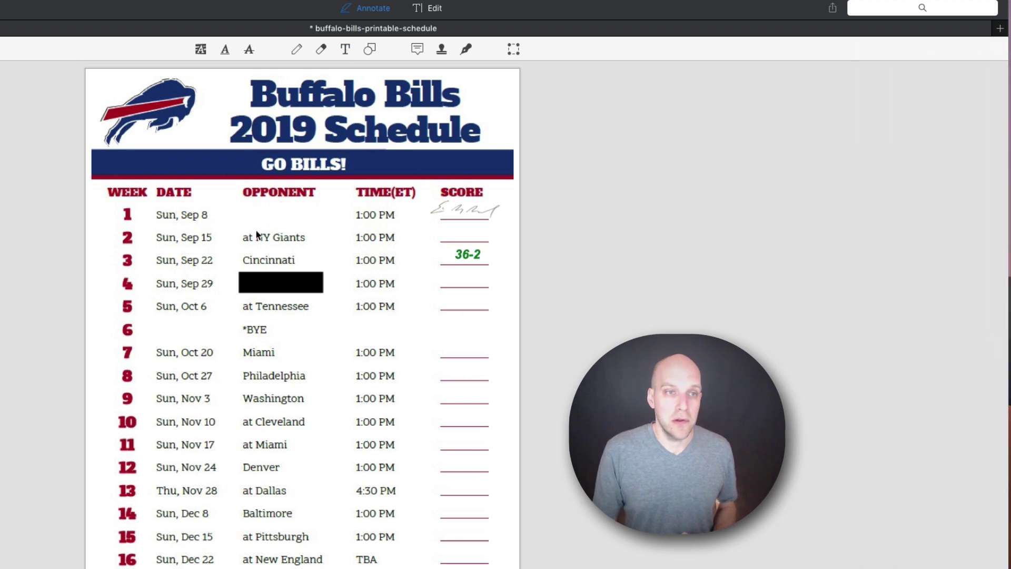
pyautogui.click(347, 48)
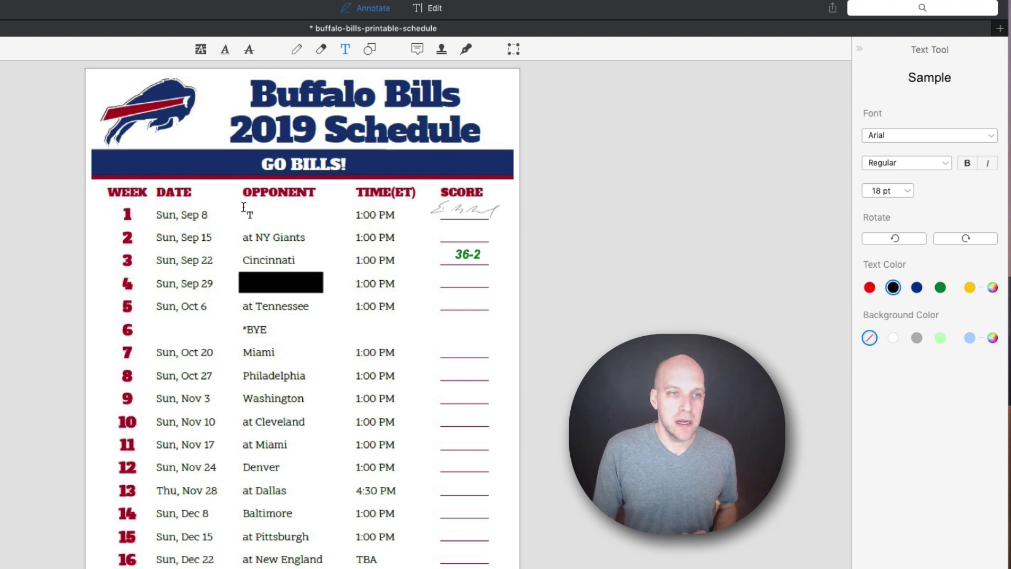
pyautogui.click(277, 218)
pyautogui.write('at N')
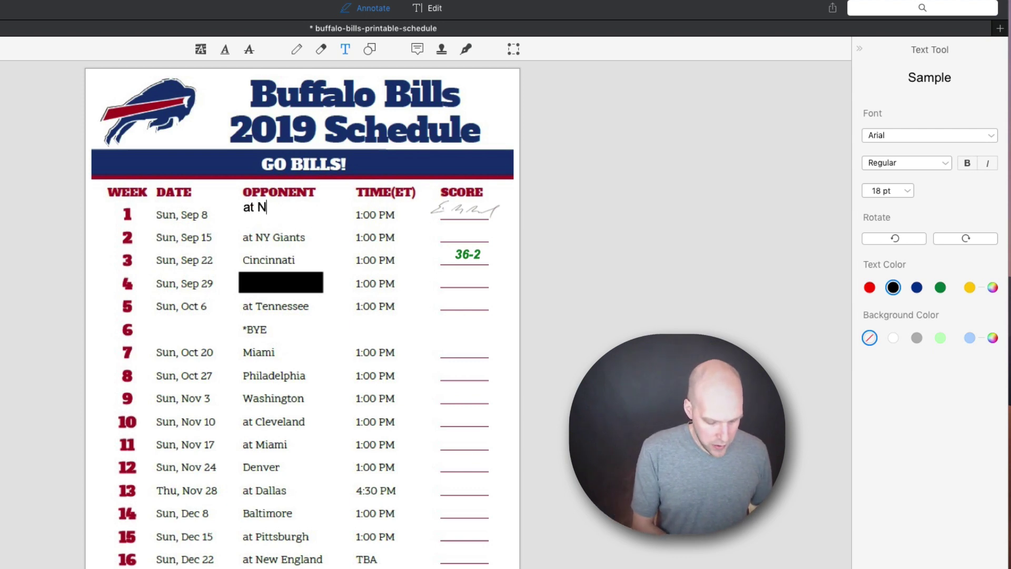
pyautogui.write('J Jets')
pyautogui.press('super+a')
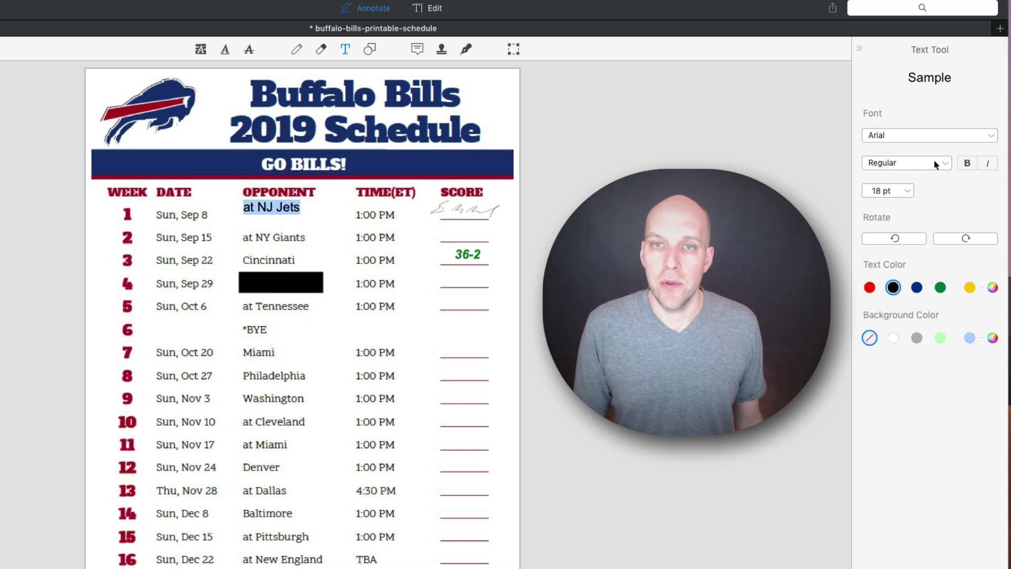
# - Set the 'at NJ Jets' text to Adobe Hebrew at 17 pt
pyautogui.click(903, 188)
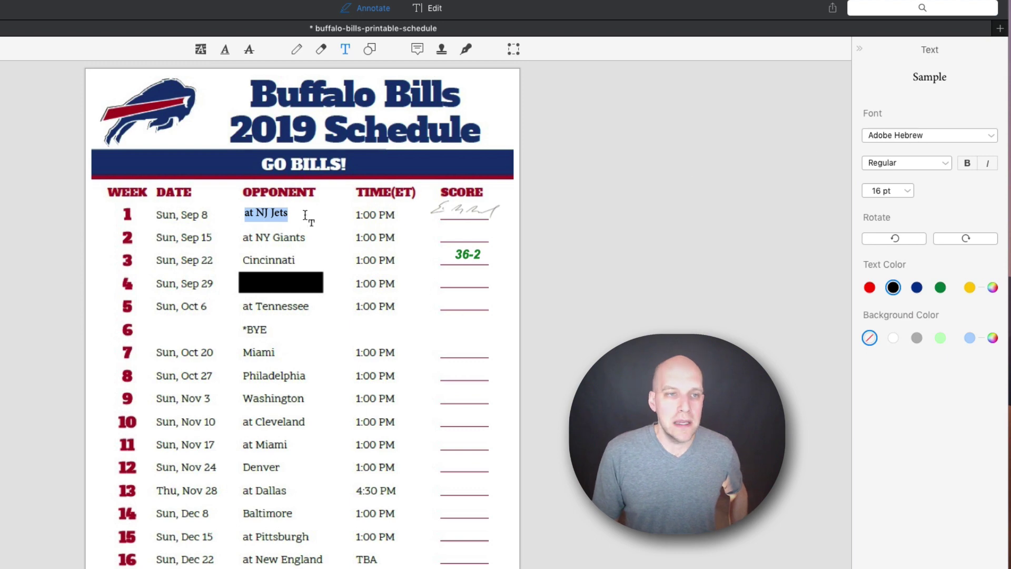
pyautogui.click(275, 214)
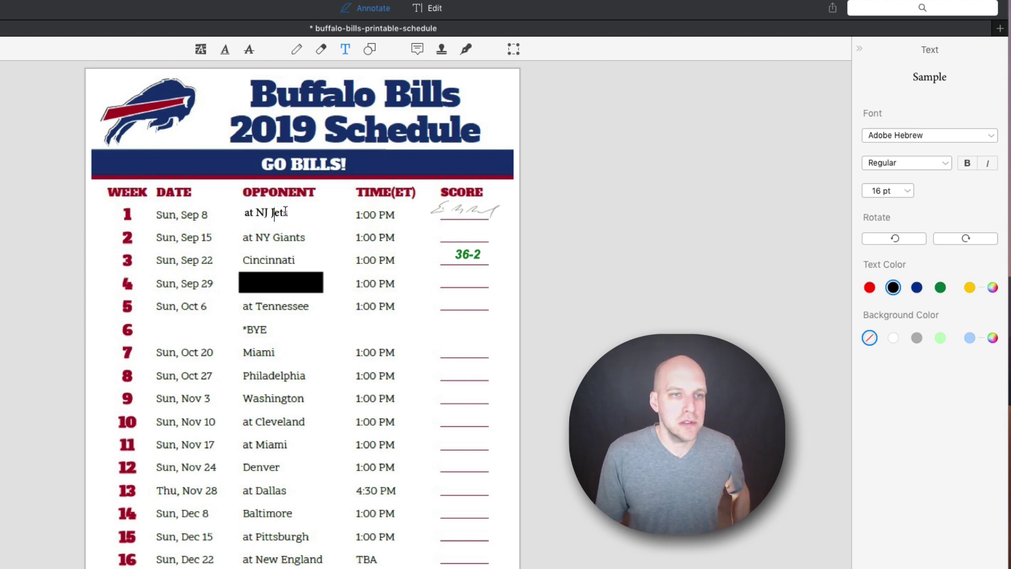
pyautogui.tripleClick(283, 214)
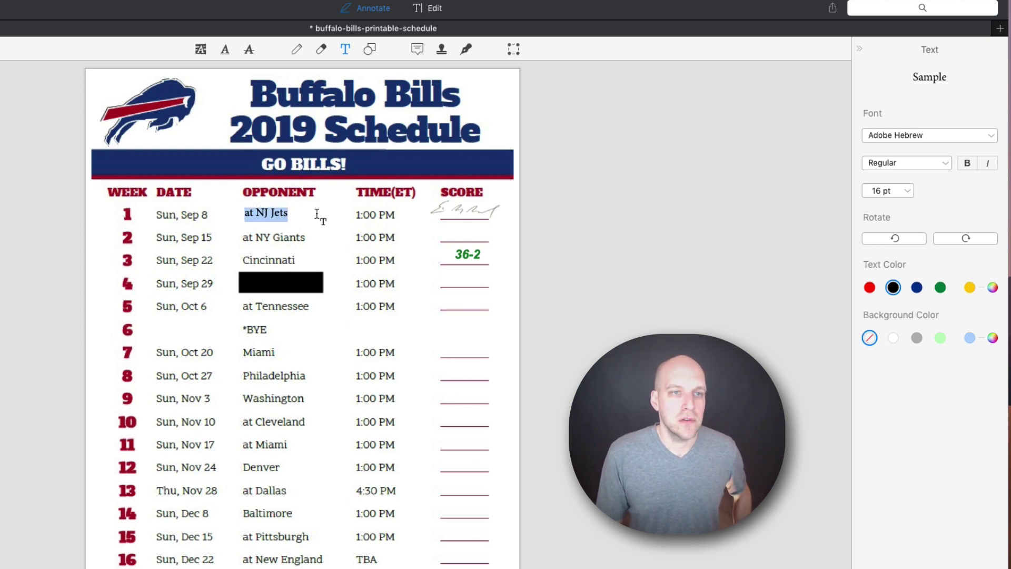
pyautogui.click(883, 191)
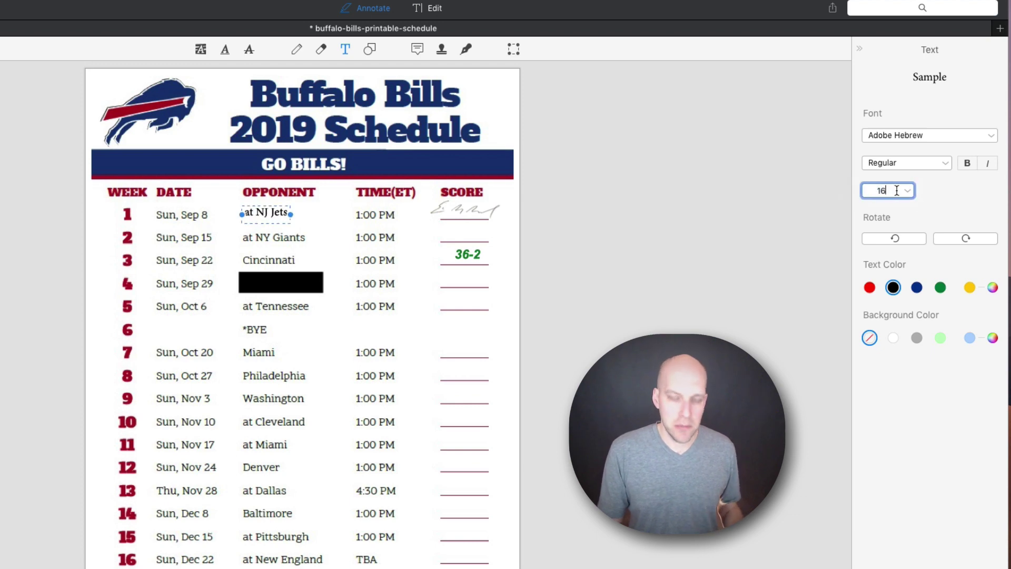
pyautogui.press('BackSpace')
pyautogui.write('7')
pyautogui.press('Return')
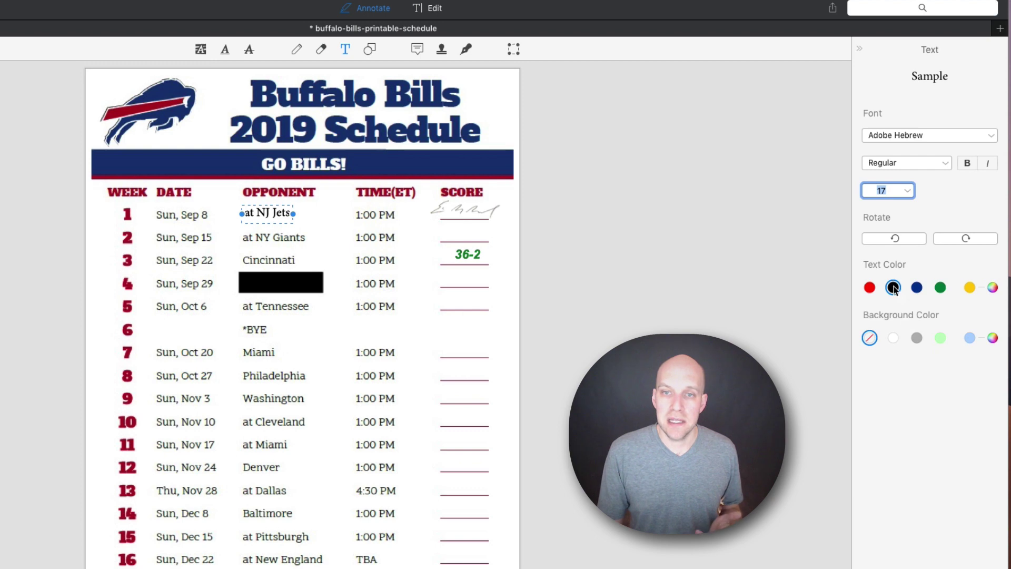
# - Recolour 'at NJ Jets' with a dark colour sampled from the schedule text
pyautogui.click(993, 288)
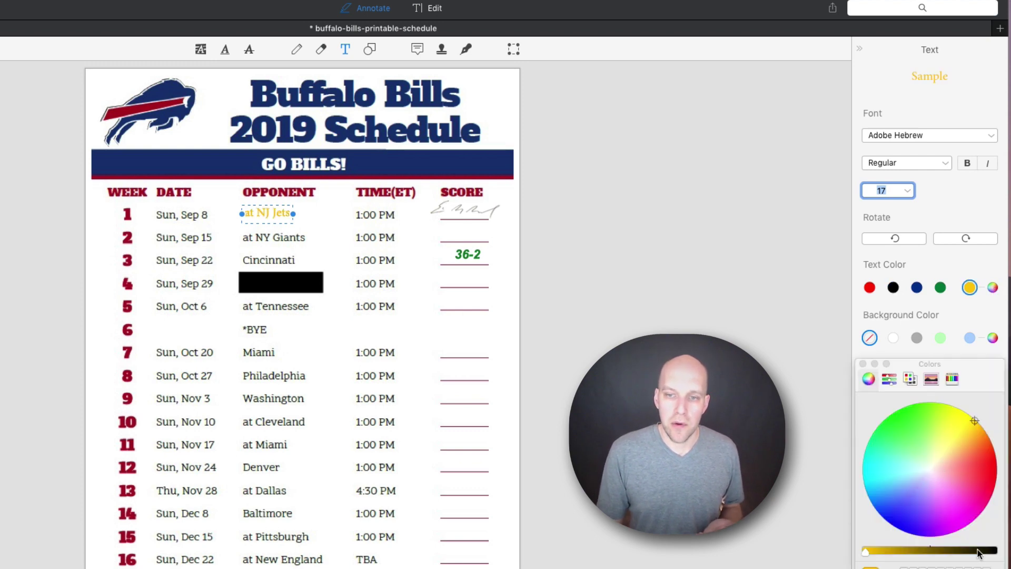
pyautogui.moveTo(981, 554)
pyautogui.mouseDown()
pyautogui.moveTo(993, 553)
pyautogui.moveTo(944, 552)
pyautogui.moveTo(988, 553)
pyautogui.mouseUp()
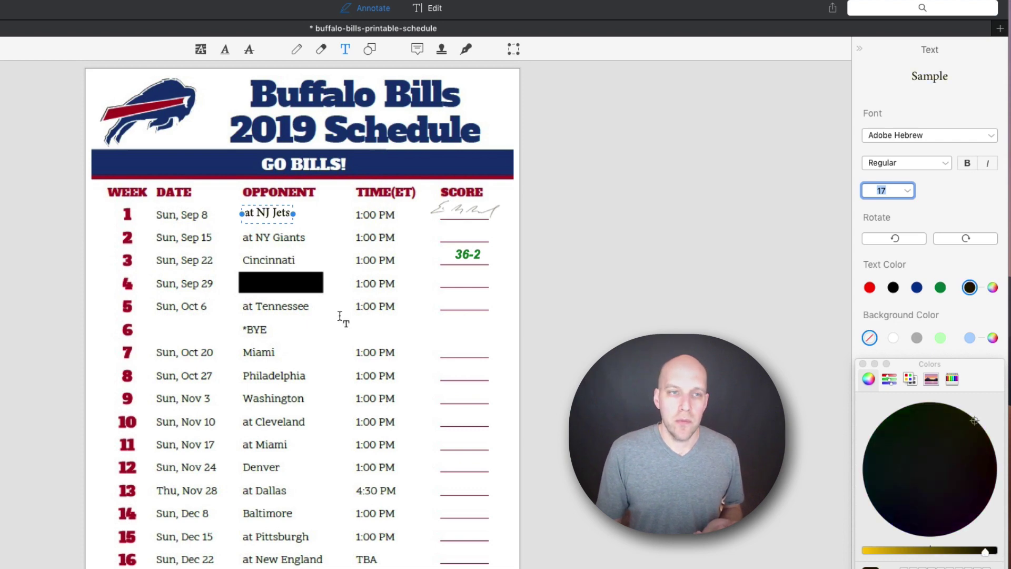
pyautogui.click(278, 214)
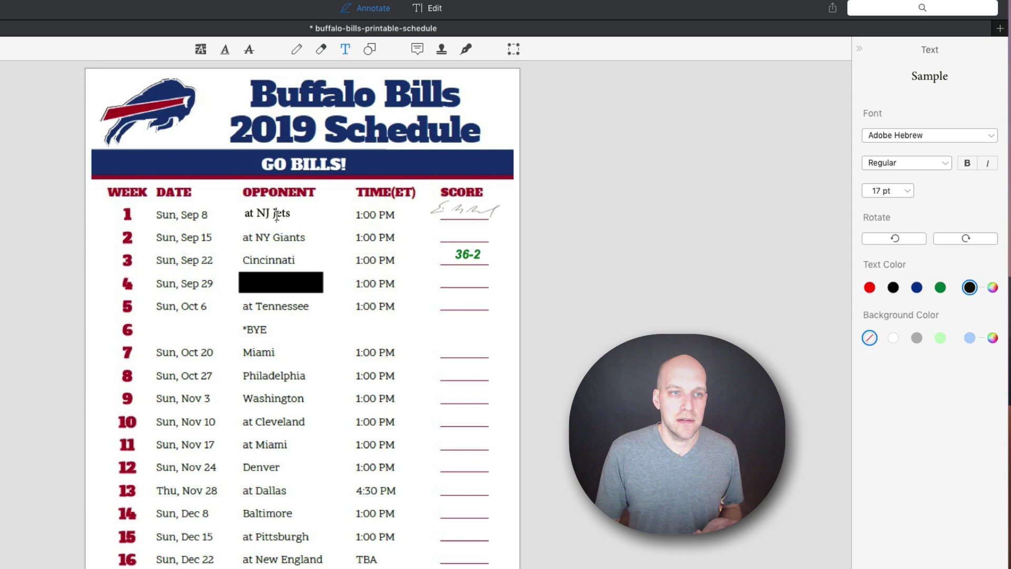
pyautogui.tripleClick(276, 215)
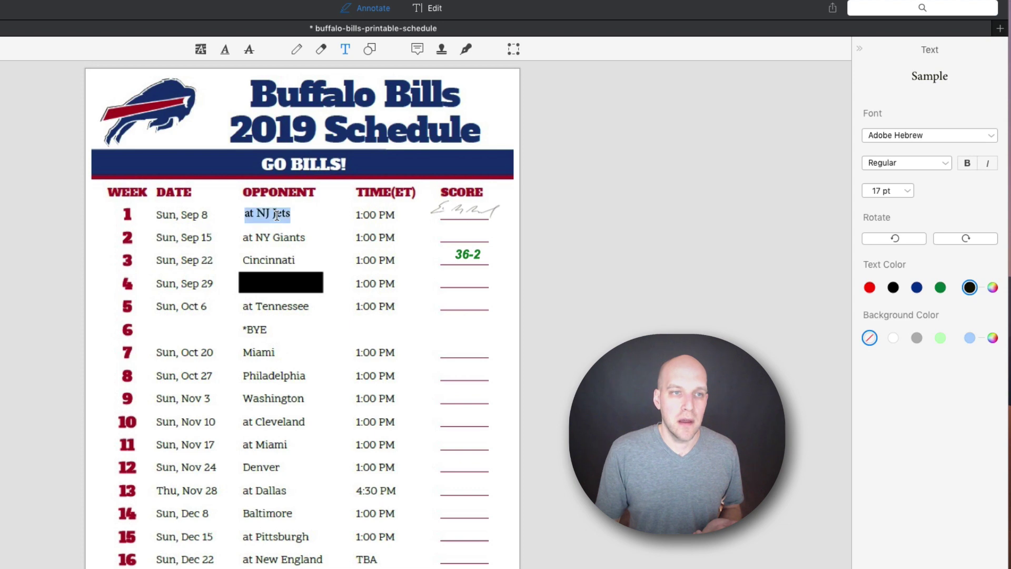
pyautogui.click(992, 287)
pyautogui.moveTo(989, 551); pyautogui.dragTo(943, 552)
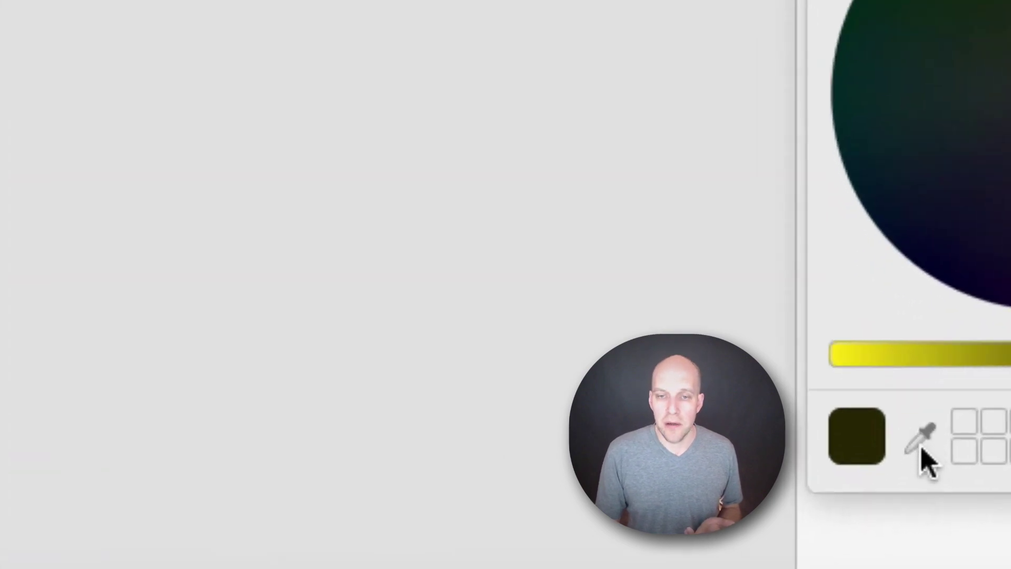
pyautogui.click(921, 437)
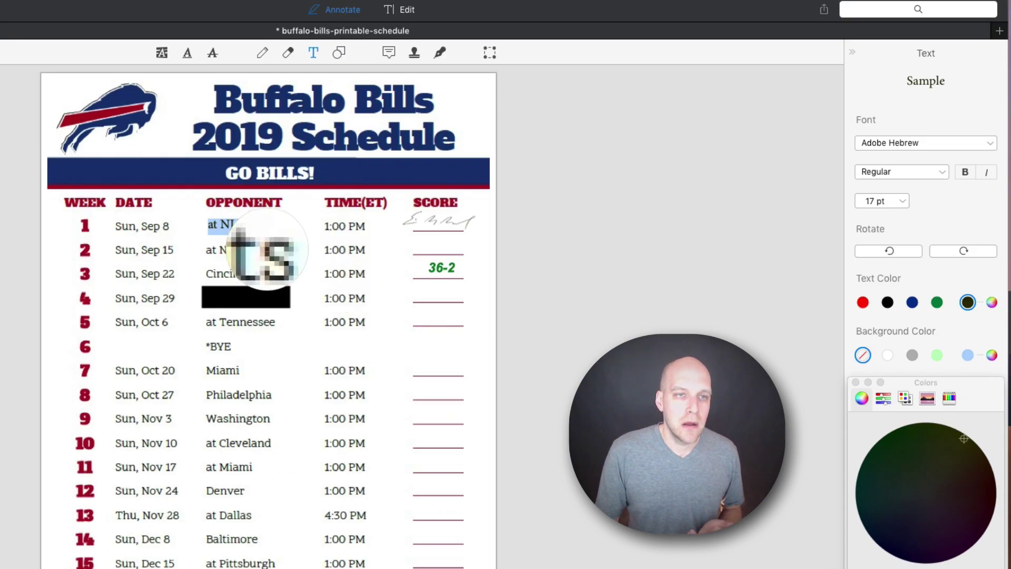
pyautogui.click(267, 253)
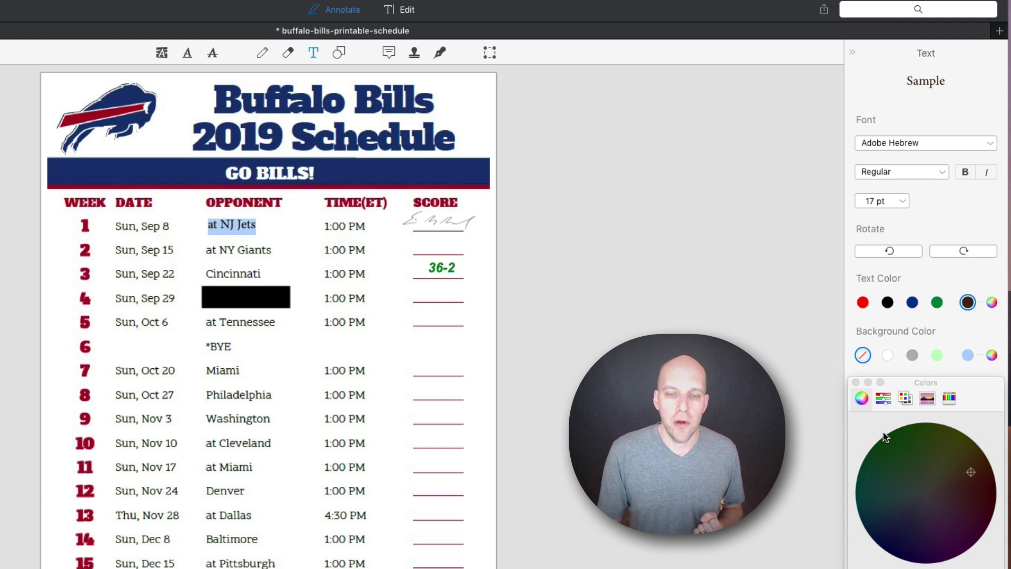
# - Nudge the 'at NJ Jets' box slightly down-left to line up with its row
pyautogui.click(679, 221)
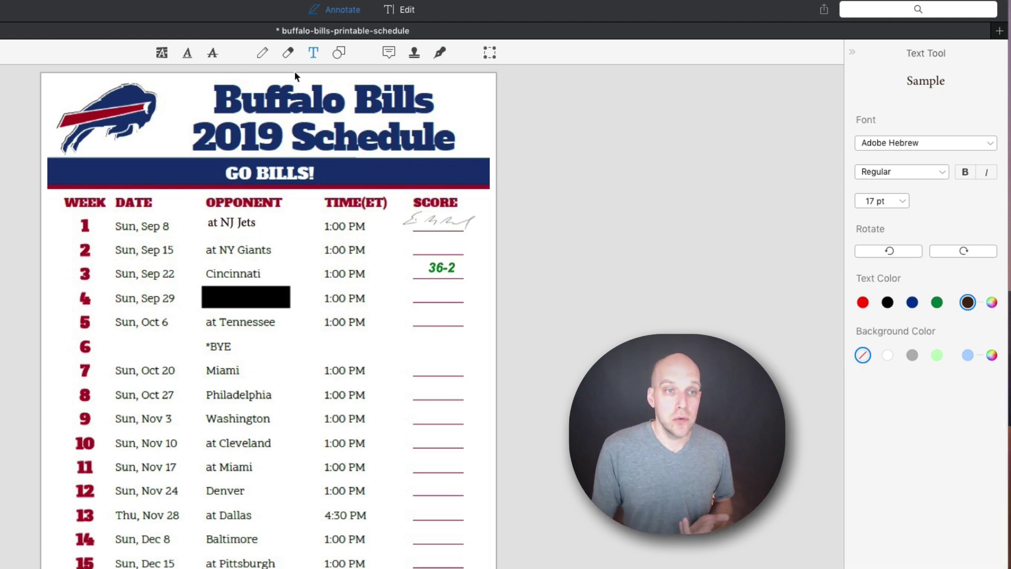
pyautogui.click(243, 221)
pyautogui.moveTo(244, 221); pyautogui.dragTo(241, 227)
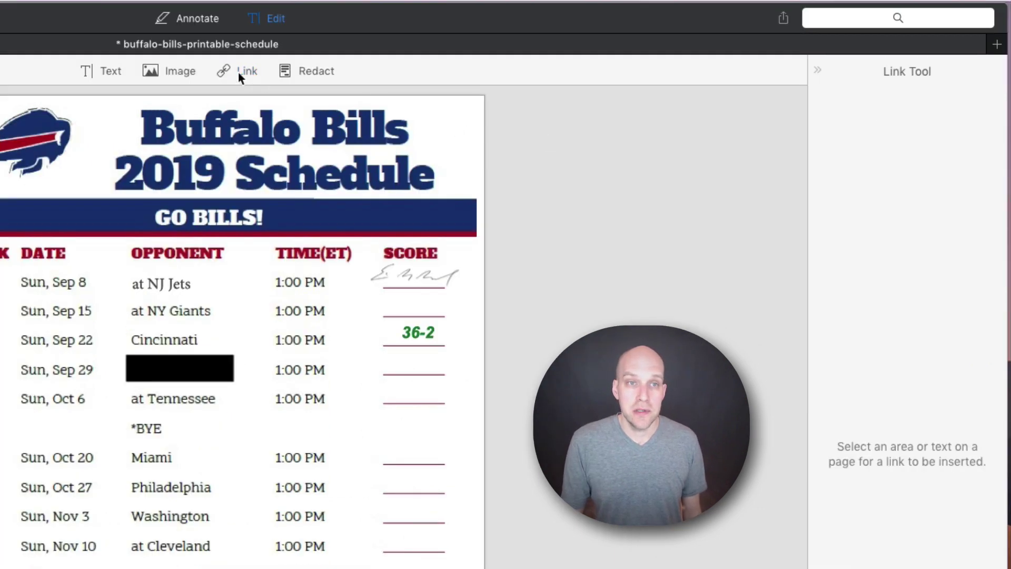
# - Link week 7's 'Miami' to the pasted YouTube video web address
pyautogui.click(238, 72)
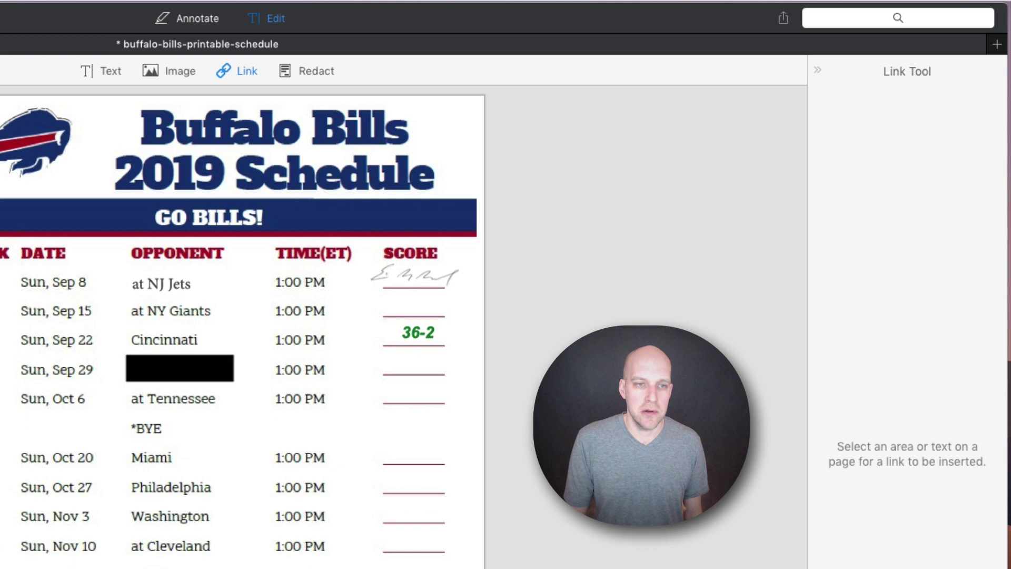
pyautogui.moveTo(128, 449); pyautogui.dragTo(178, 465)
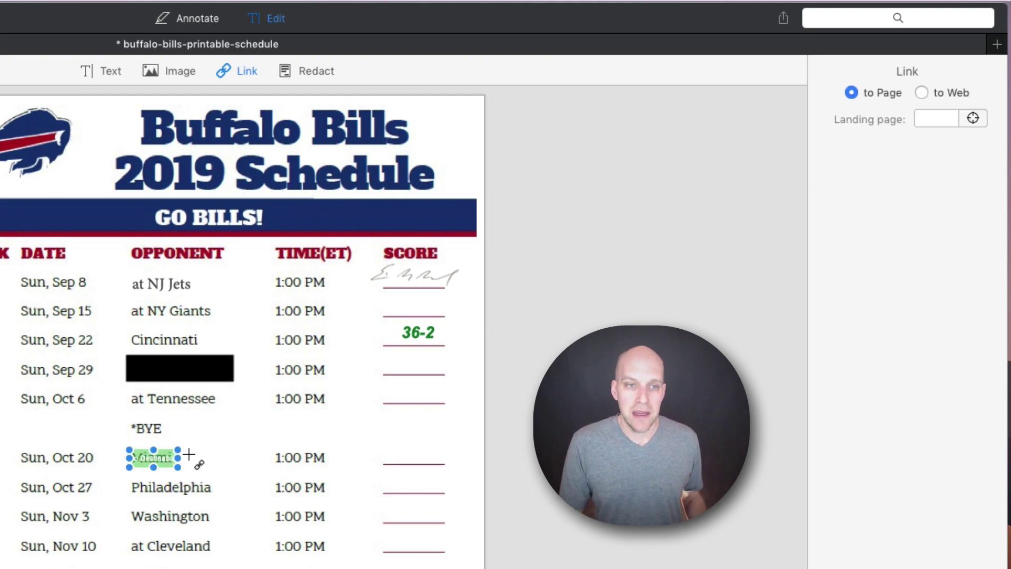
pyautogui.click(922, 92)
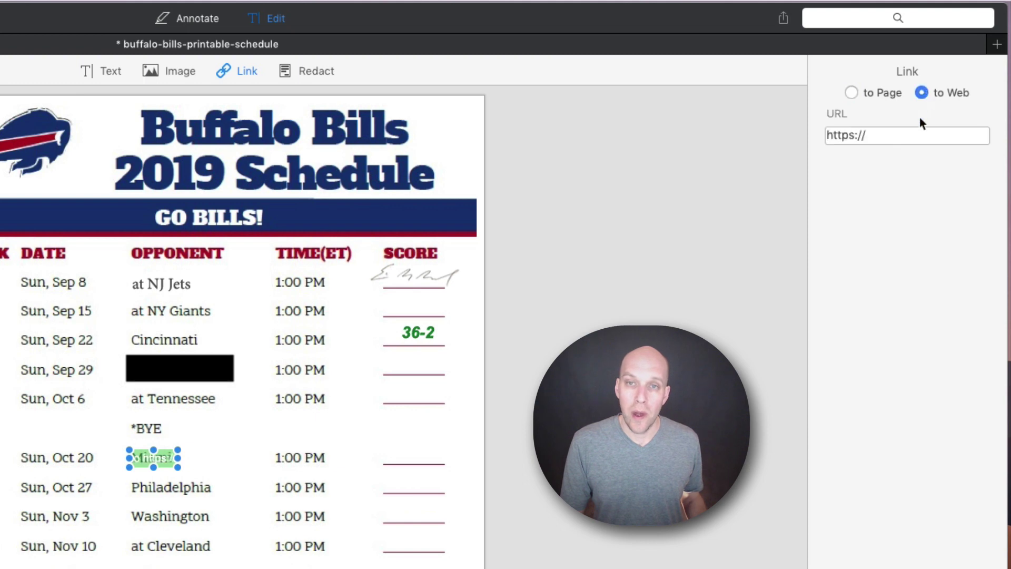
pyautogui.tripleClick(897, 133)
pyautogui.write('https://www.youtube.com/watch?v=0BQiSdpm0Ow')
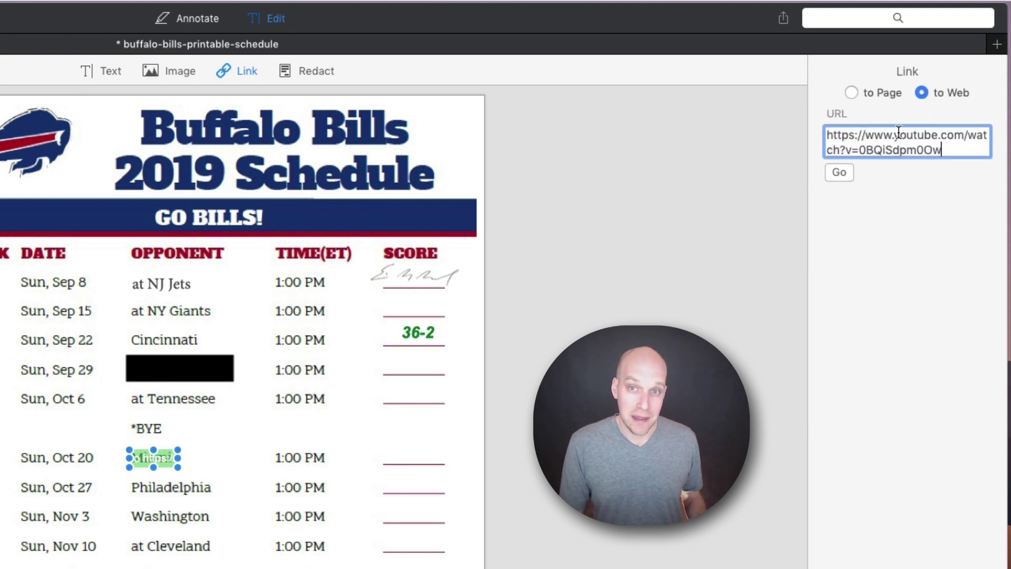
pyautogui.click(838, 174)
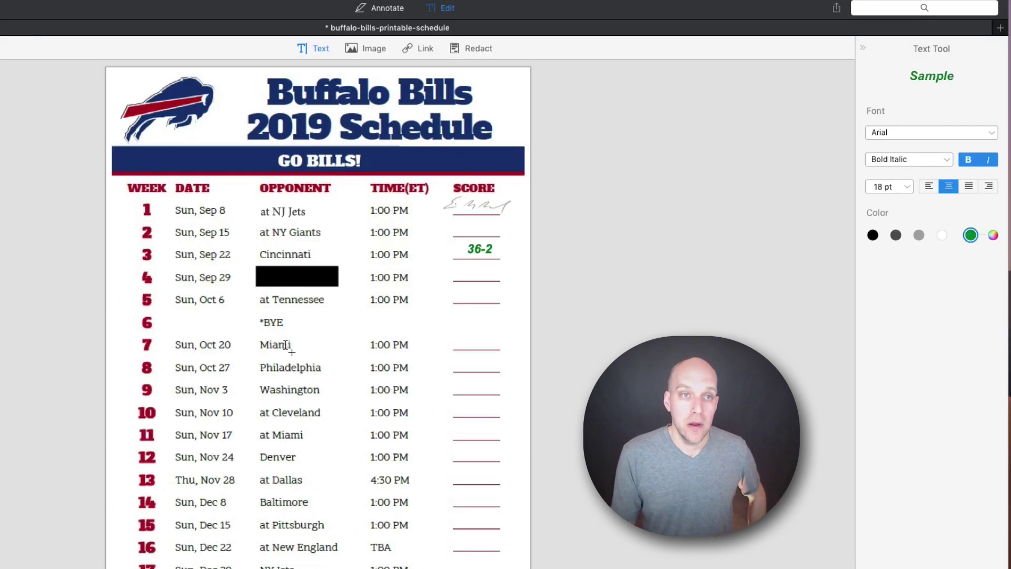
# - Display the existing Week 7 Miami link using the Link tool
pyautogui.click(427, 49)
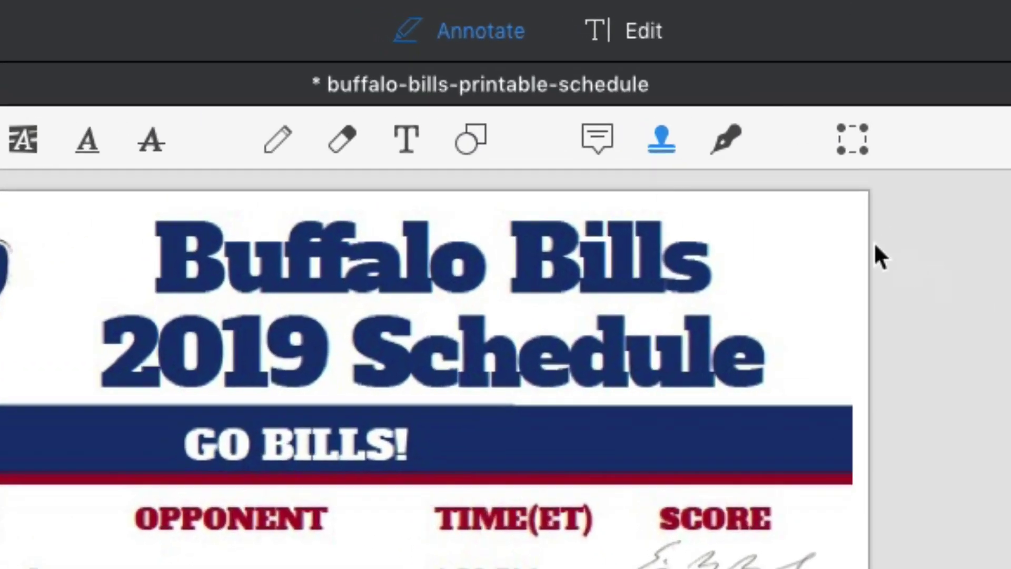
# - Place a yellow sticky note beside week 6's *BYE entry and reposition it
pyautogui.click(432, 47)
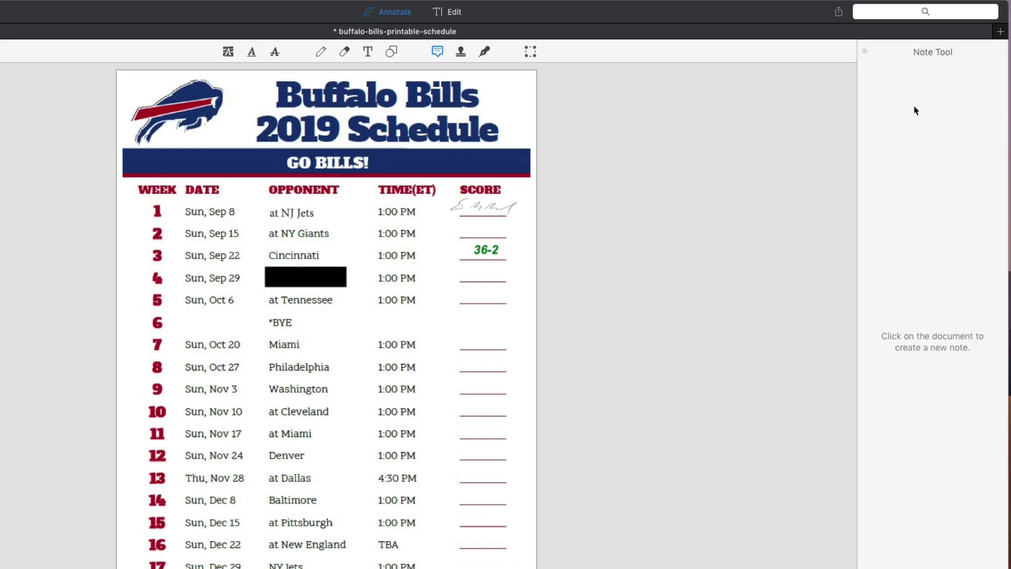
pyautogui.click(301, 320)
pyautogui.moveTo(302, 321); pyautogui.dragTo(392, 322)
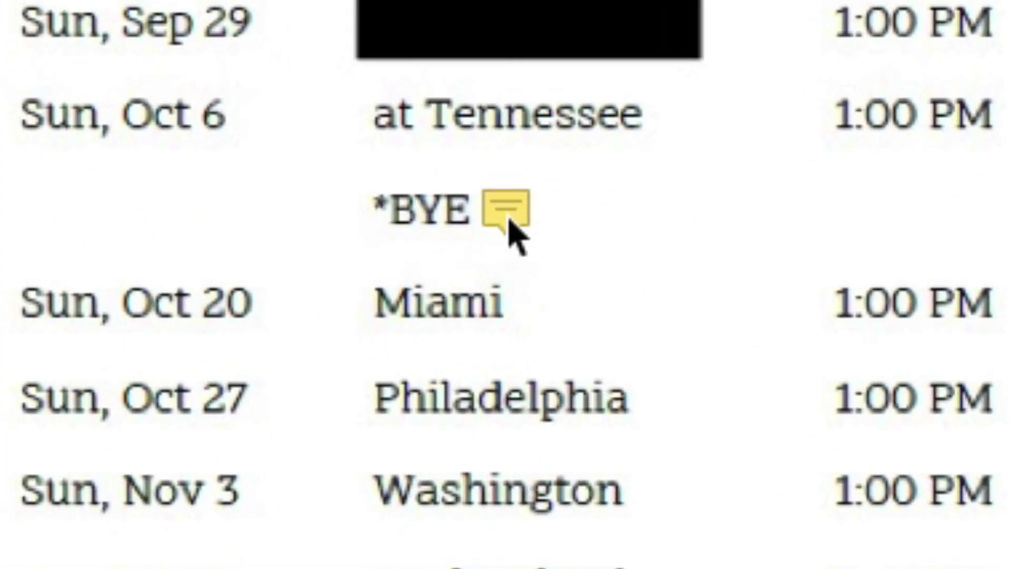
pyautogui.moveTo(506, 211)
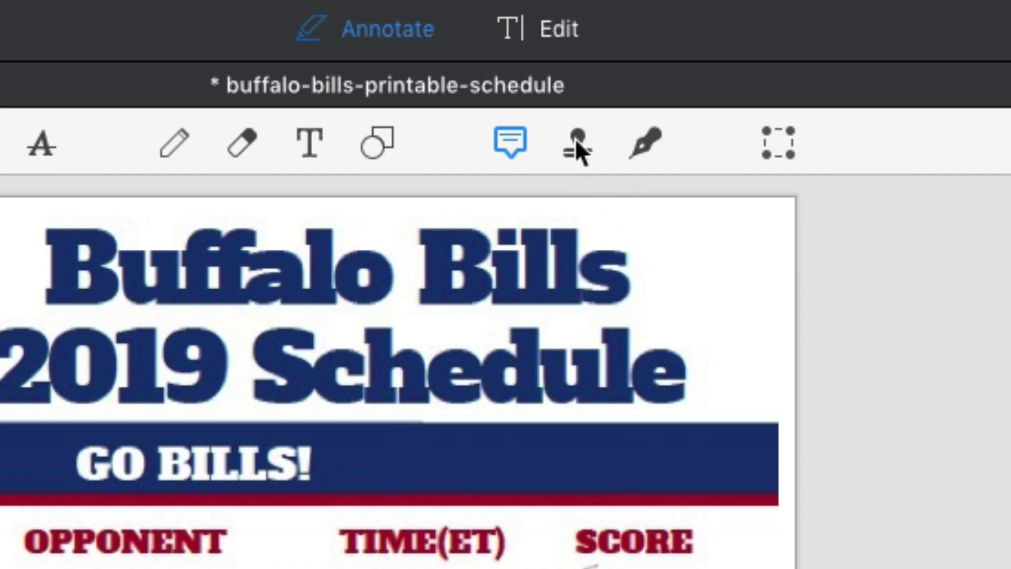
# - Place a trial SIGN HERE stamp at week 6's score line, then resize it and shift it left
pyautogui.click(576, 140)
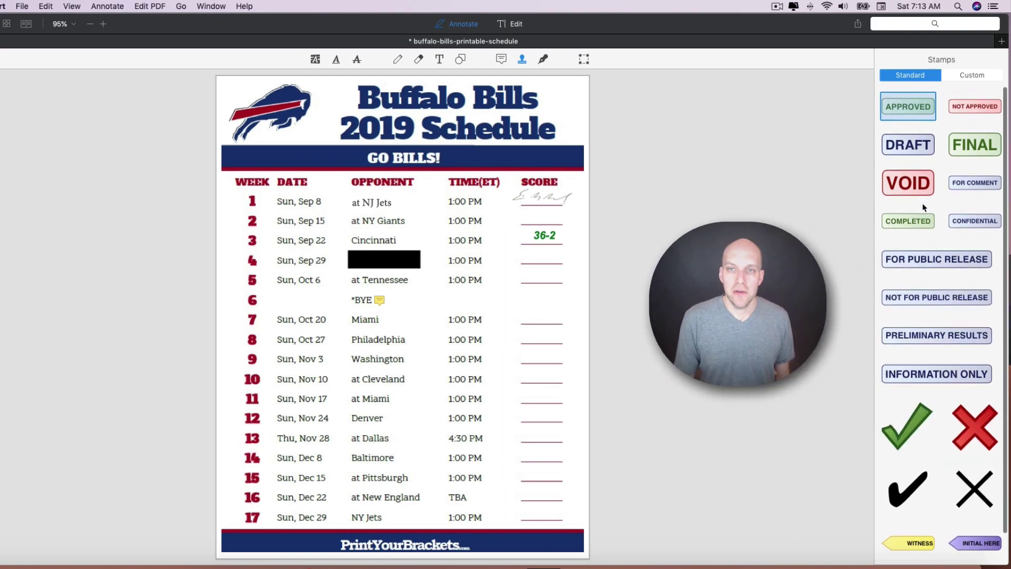
pyautogui.scroll(-3, 923, 204)
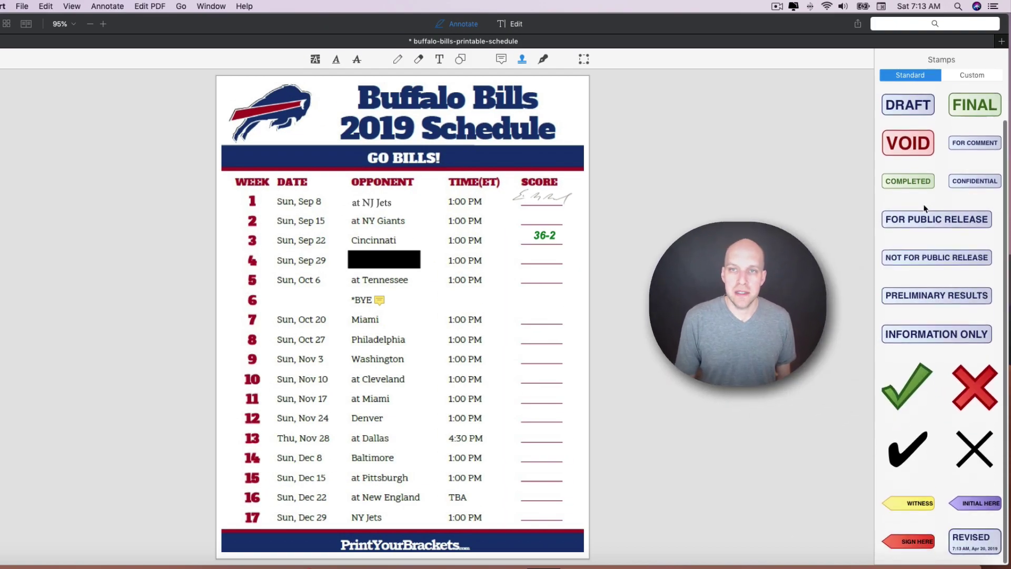
pyautogui.click(907, 551)
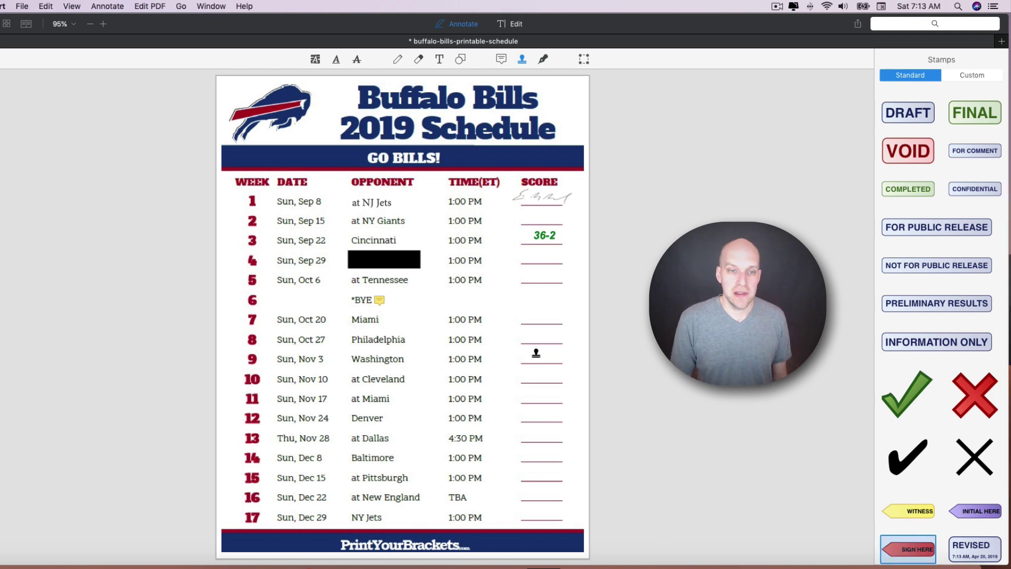
pyautogui.click(565, 297)
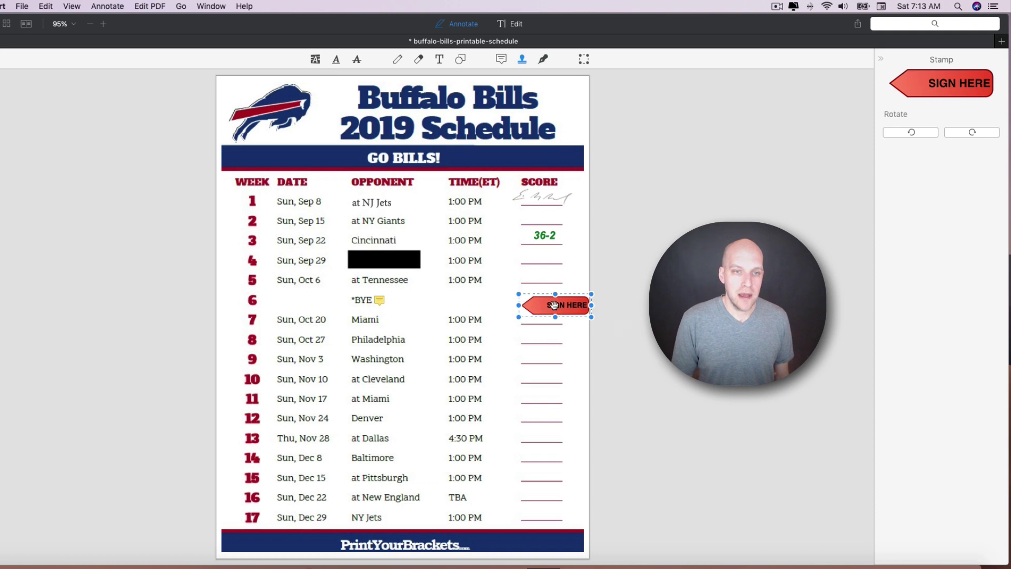
pyautogui.moveTo(520, 294); pyautogui.dragTo(499, 289)
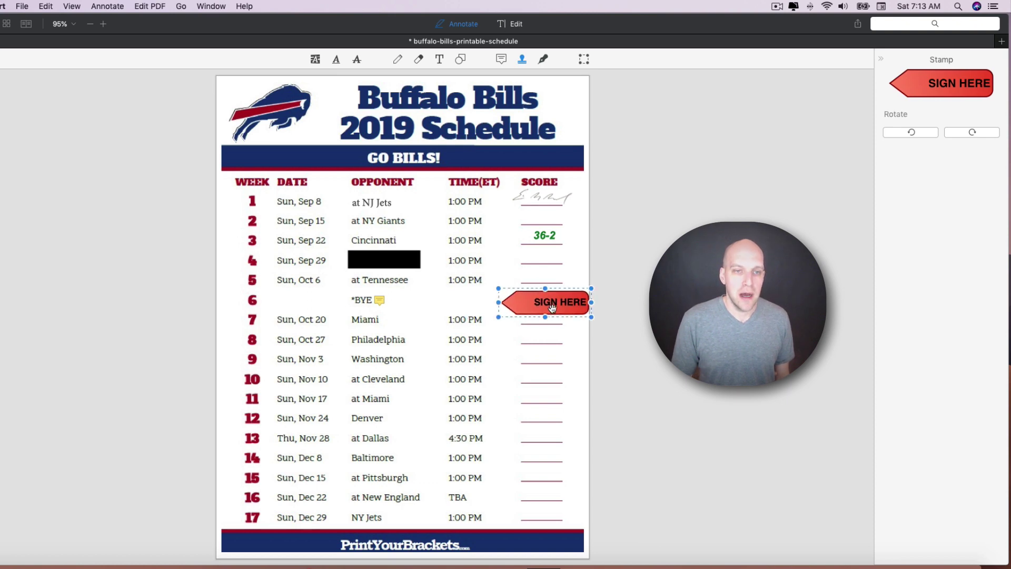
pyautogui.moveTo(552, 307)
pyautogui.mouseDown()
pyautogui.moveTo(388, 300)
pyautogui.moveTo(546, 305)
pyautogui.mouseUp()
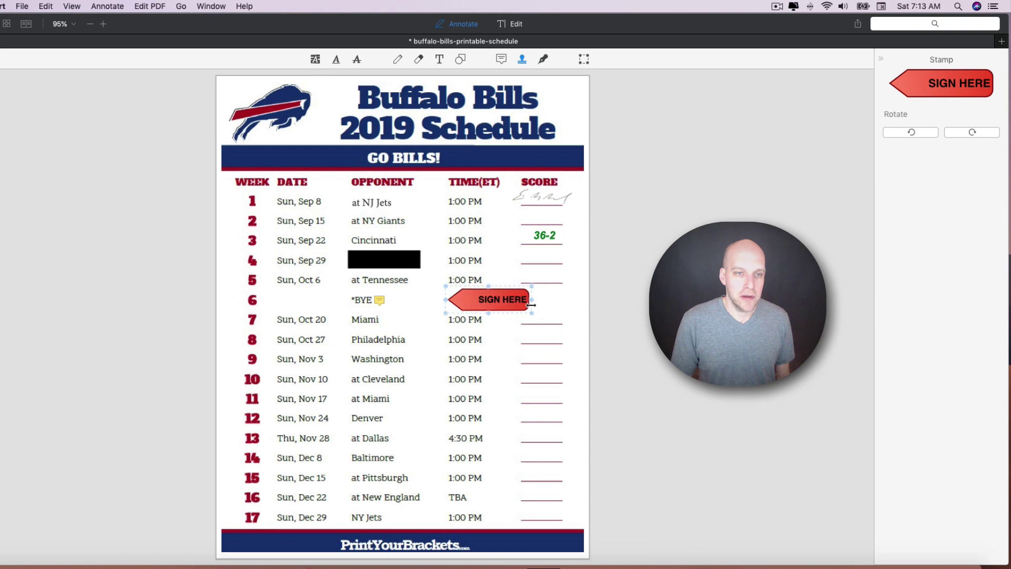
# - Delete the SIGN HERE stamp and put an upright green checkmark on week 4's score line
pyautogui.press('BackSpace')
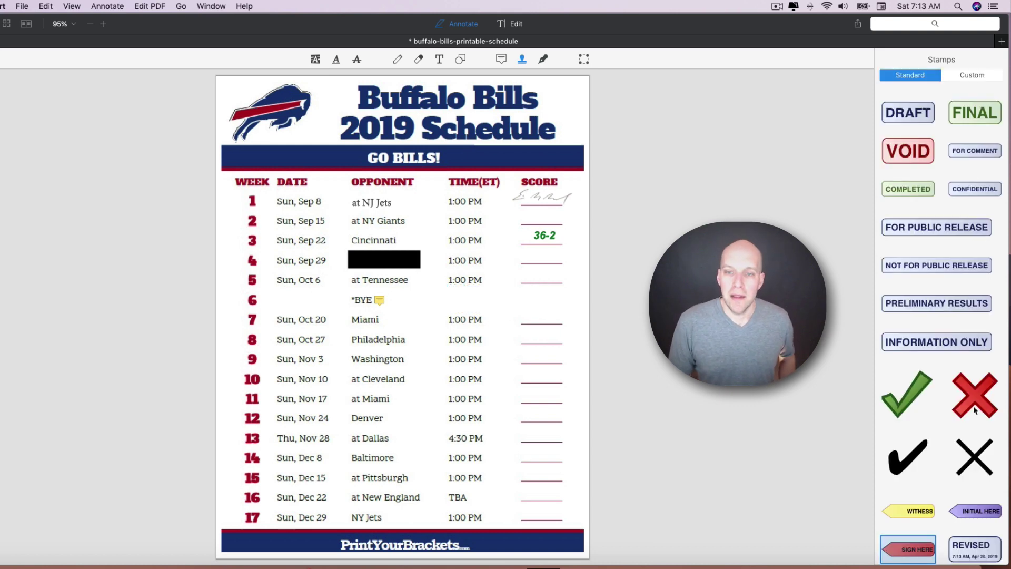
pyautogui.click(912, 405)
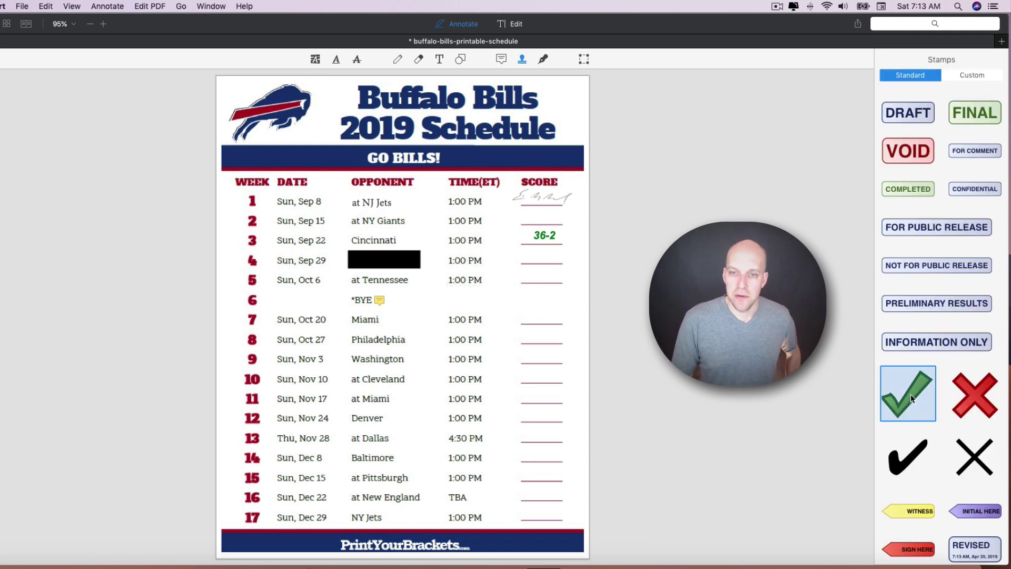
pyautogui.click(539, 252)
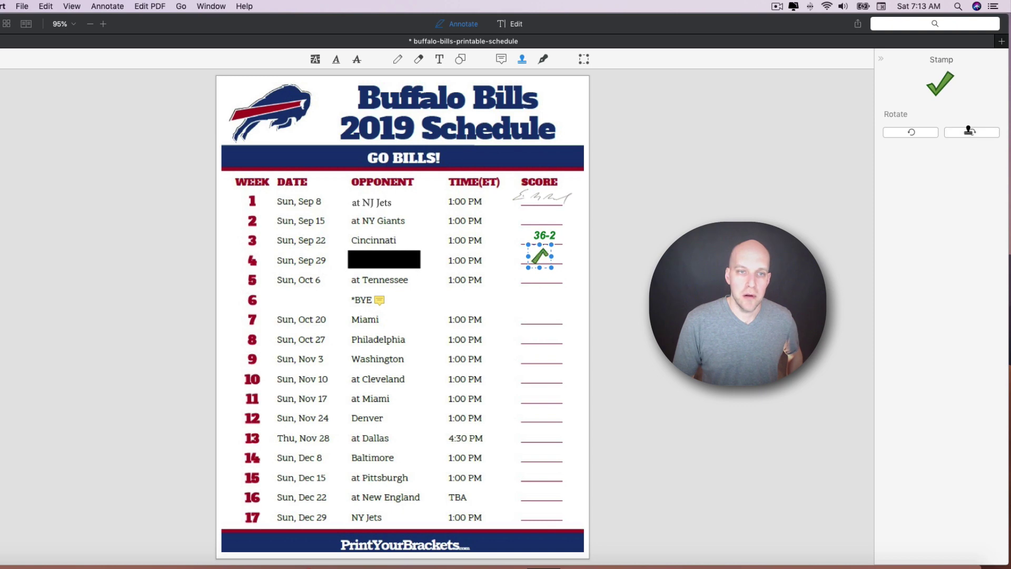
pyautogui.click(970, 132)
# - Hide the stamp properties sidebar, bring the stamps library back, and switch to shapes
pyautogui.click(882, 59)
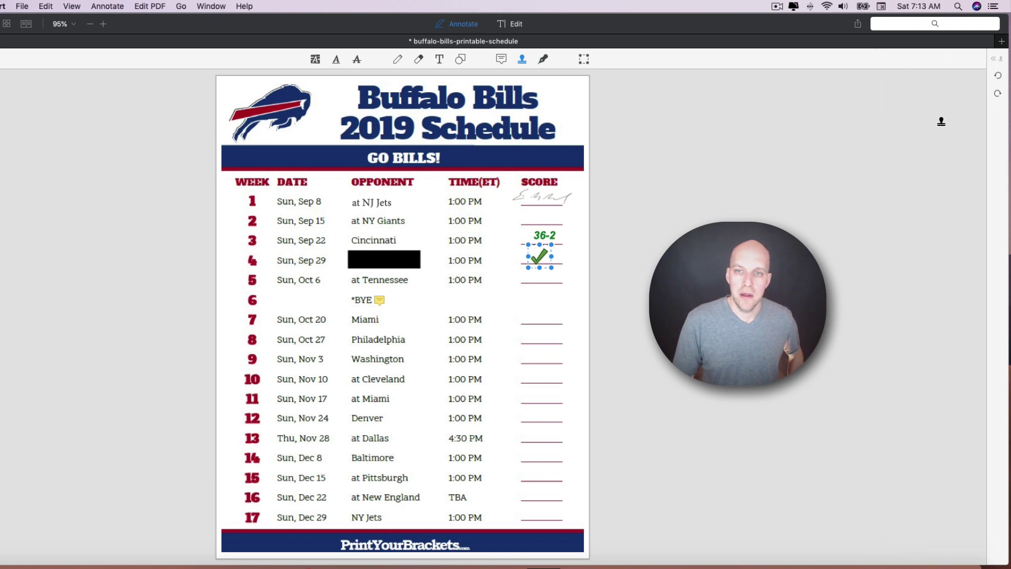
pyautogui.click(523, 59)
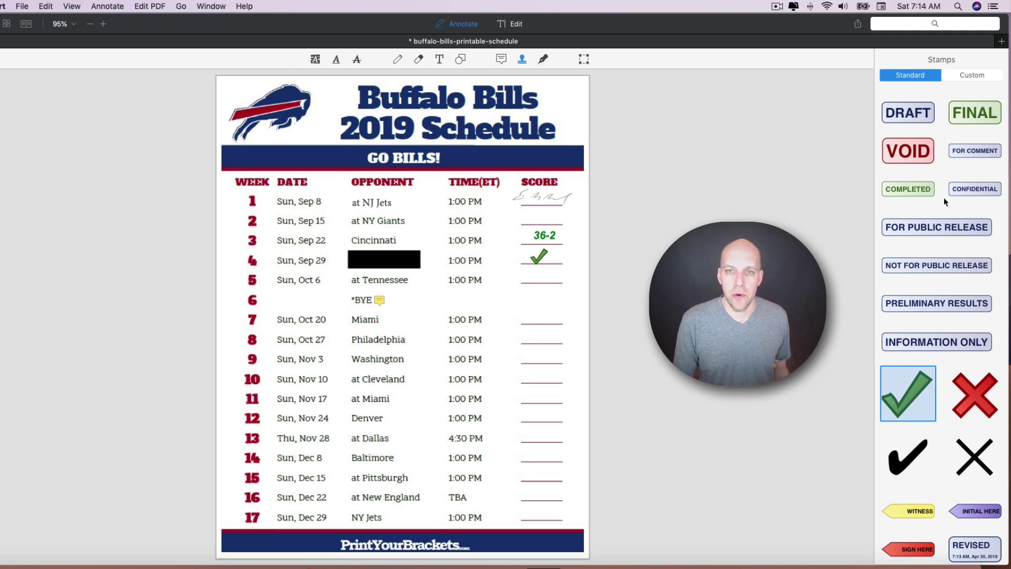
pyautogui.press('super+ctrl+s')
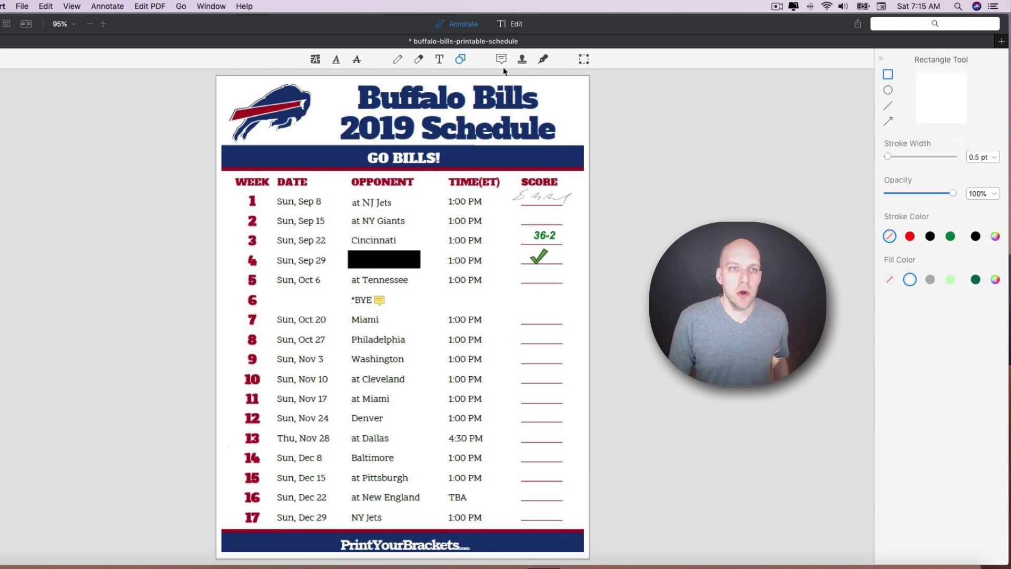
# - Draw a red 3.2 pt straight line across the page just below the week 13 row
pyautogui.click(889, 107)
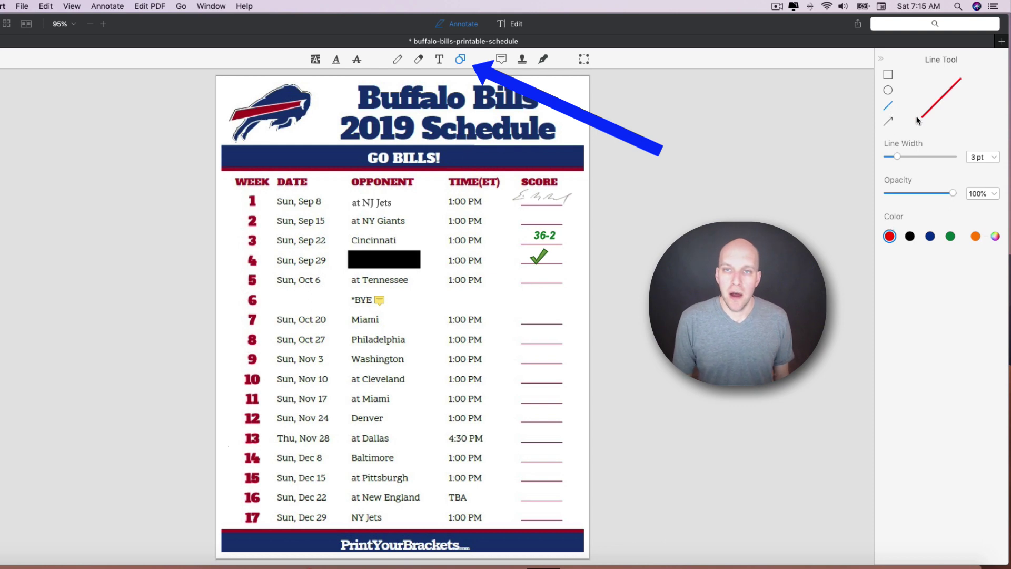
pyautogui.click(899, 155)
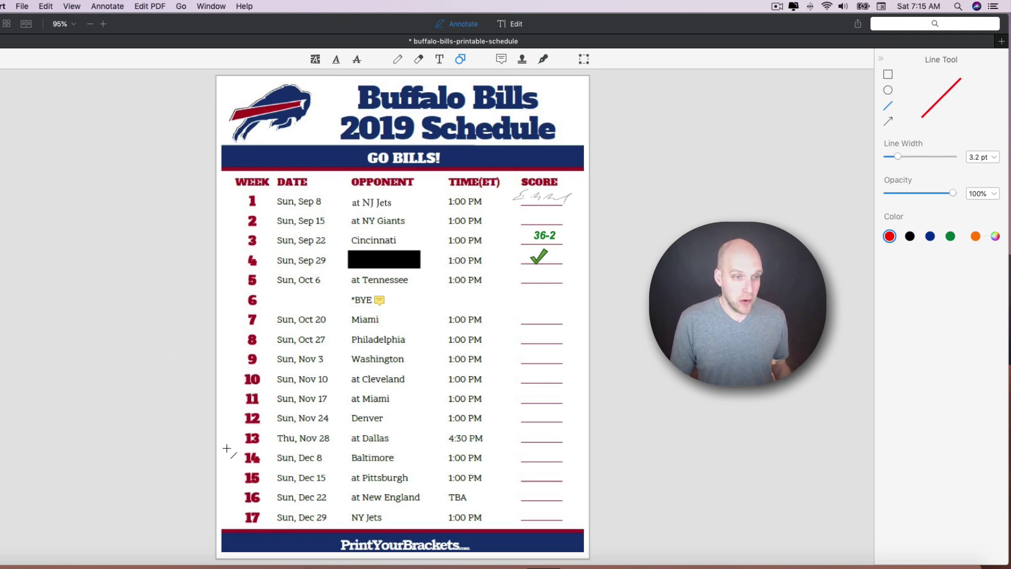
pyautogui.moveTo(317, 447)
pyautogui.mouseDown()
pyautogui.moveTo(608, 449)
pyautogui.moveTo(599, 449)
pyautogui.mouseUp()
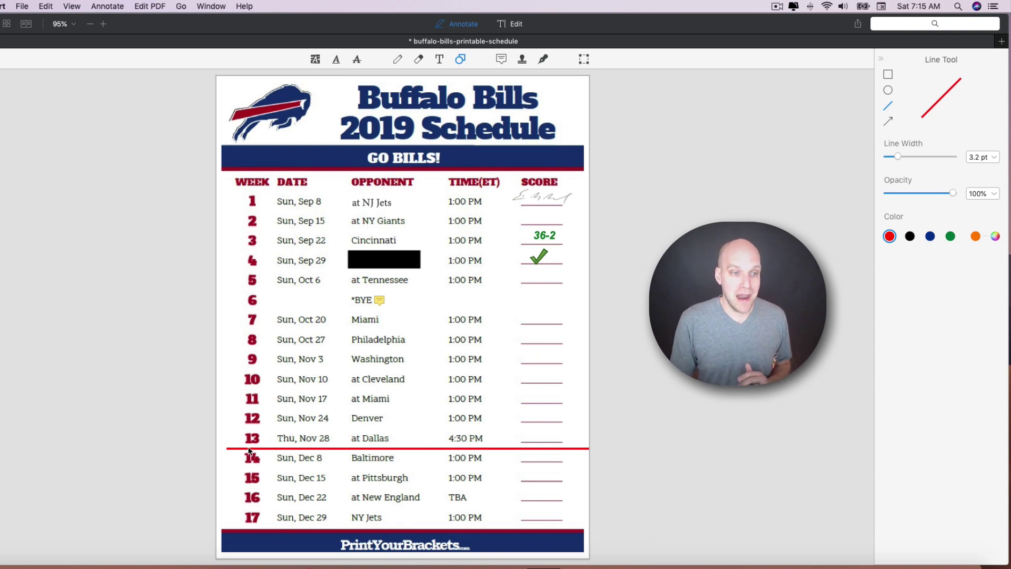
# - Add a sticky note beside week 13 reading 'Playoff Demarcation Point... fans cheer for lossese'
pyautogui.click(501, 59)
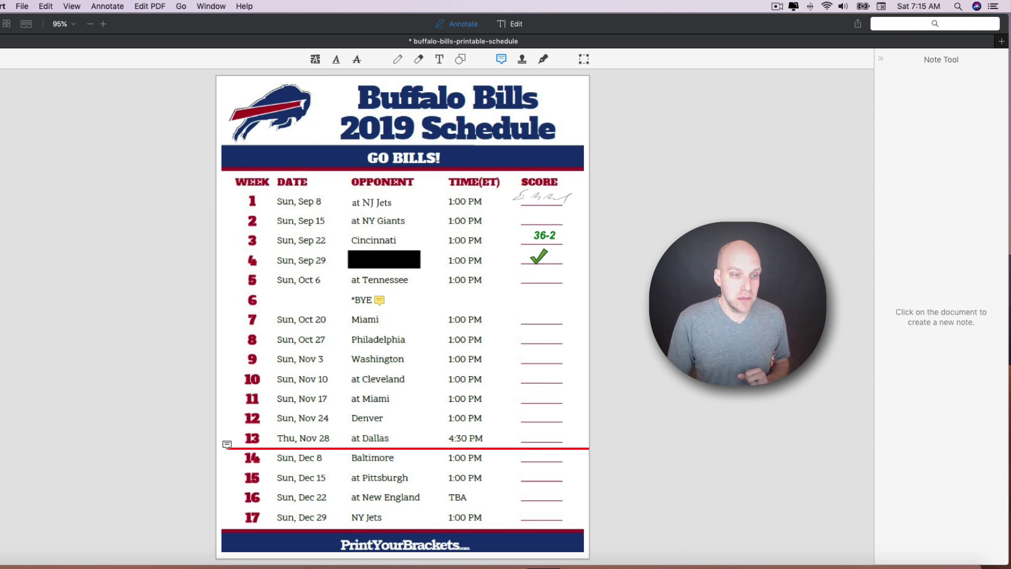
pyautogui.click(227, 445)
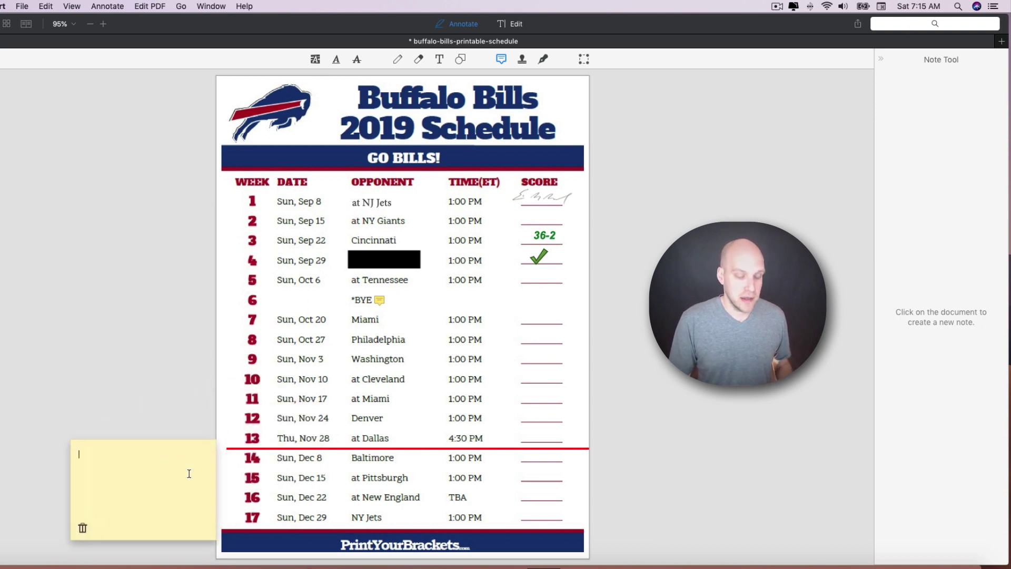
pyautogui.write('P')
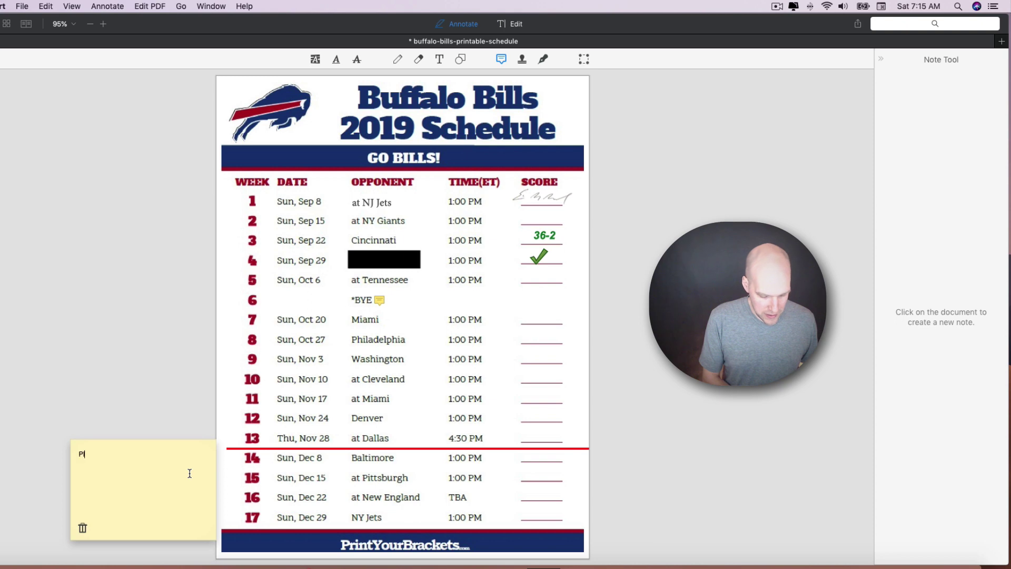
pyautogui.write('layoff Dema')
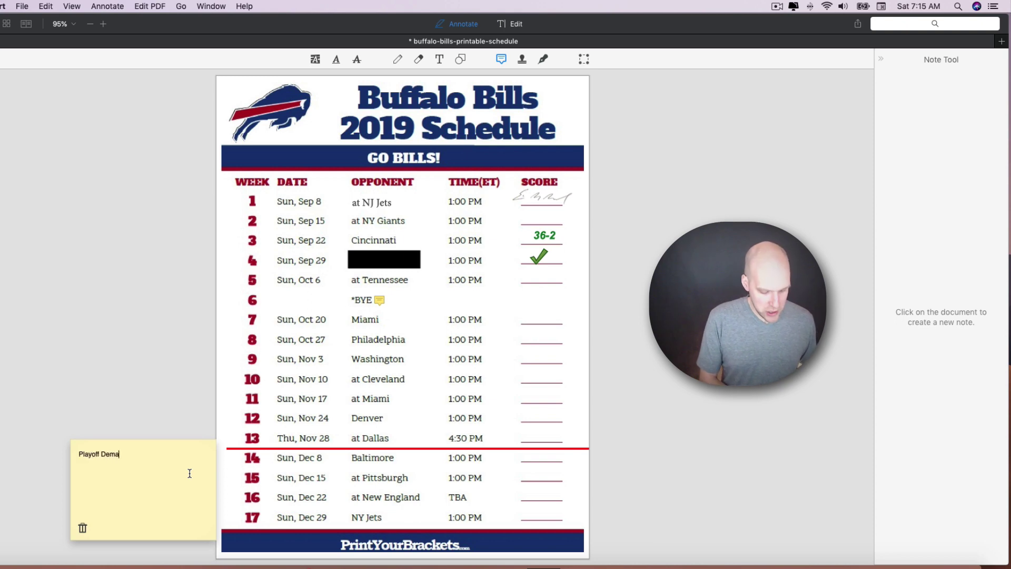
pyautogui.write('rcation Point... fans cheer for losses')
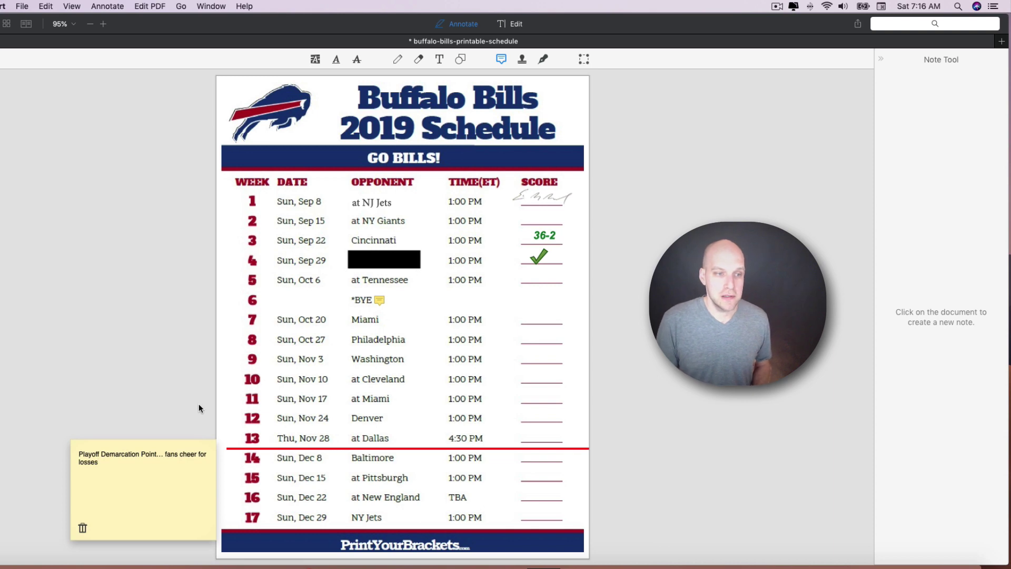
pyautogui.write('e')
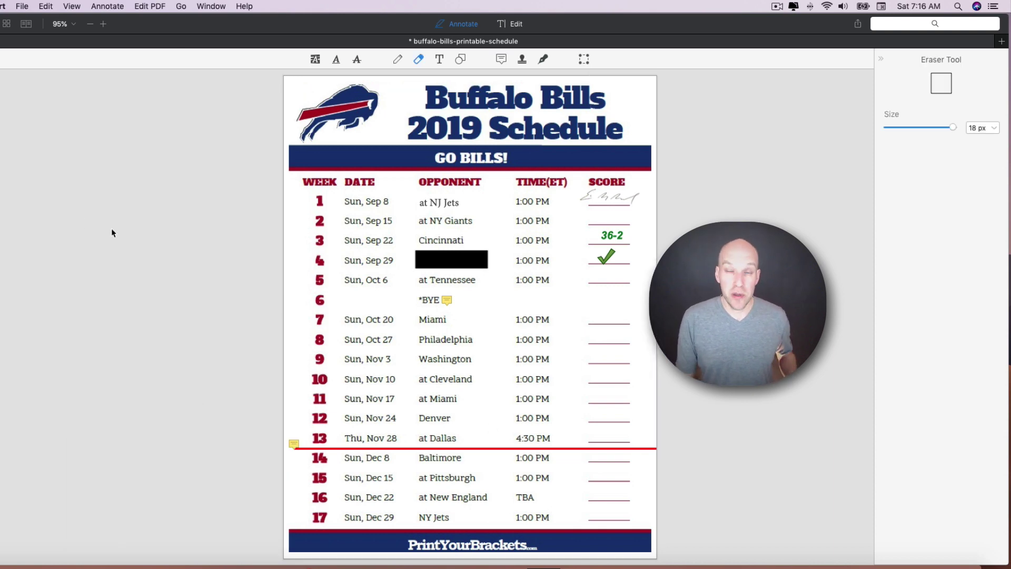
# - Save the annotated schedule as a copy, 'buffalo-bills-printable-schedule copy', on the Desktop
pyautogui.click(24, 6)
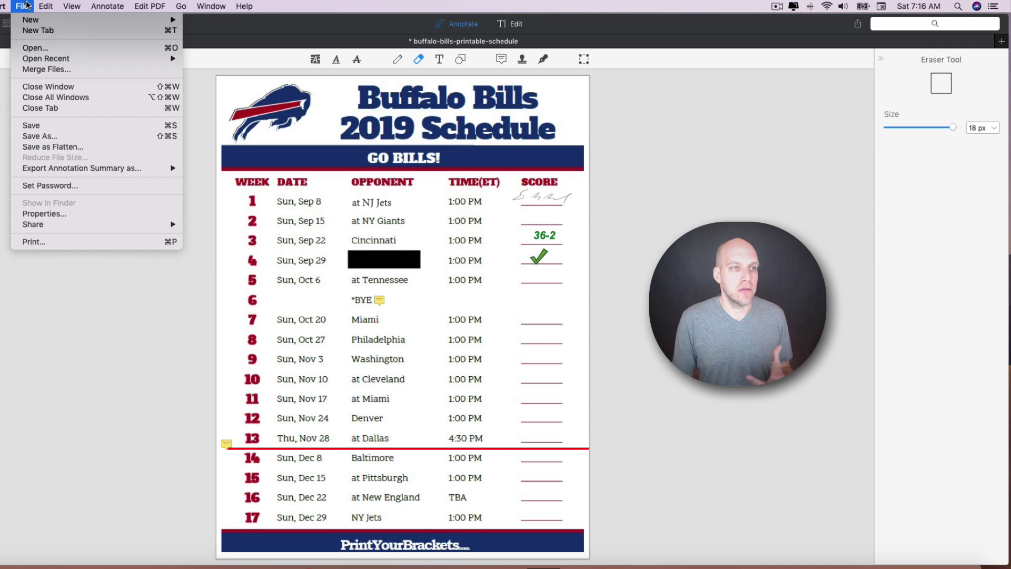
pyautogui.click(57, 136)
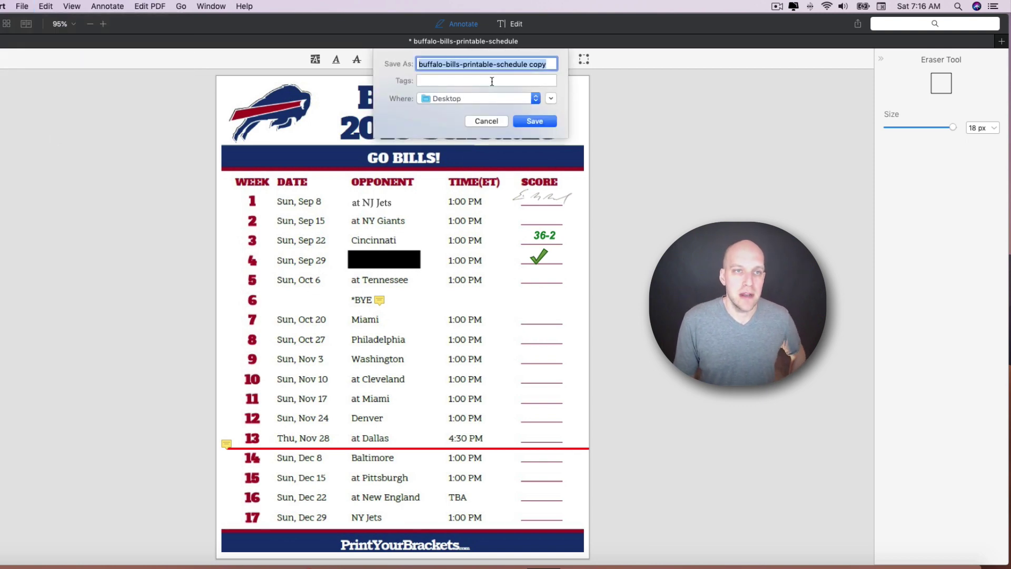
pyautogui.click(530, 121)
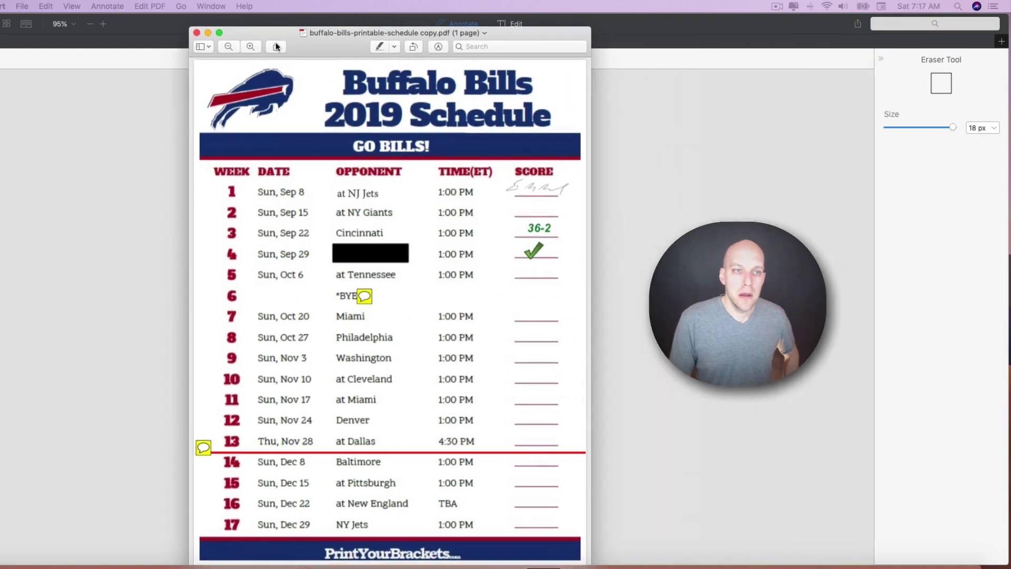
# - In Preview, check the BYE and week 13 sticky notes' text, then move the window aside
pyautogui.moveTo(276, 34); pyautogui.dragTo(298, 34)
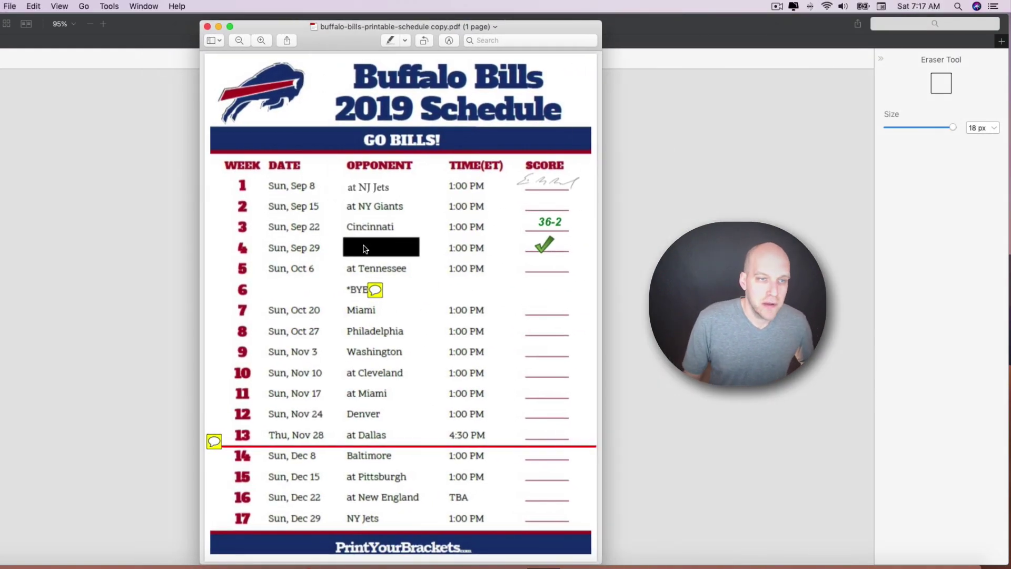
pyautogui.click(372, 288)
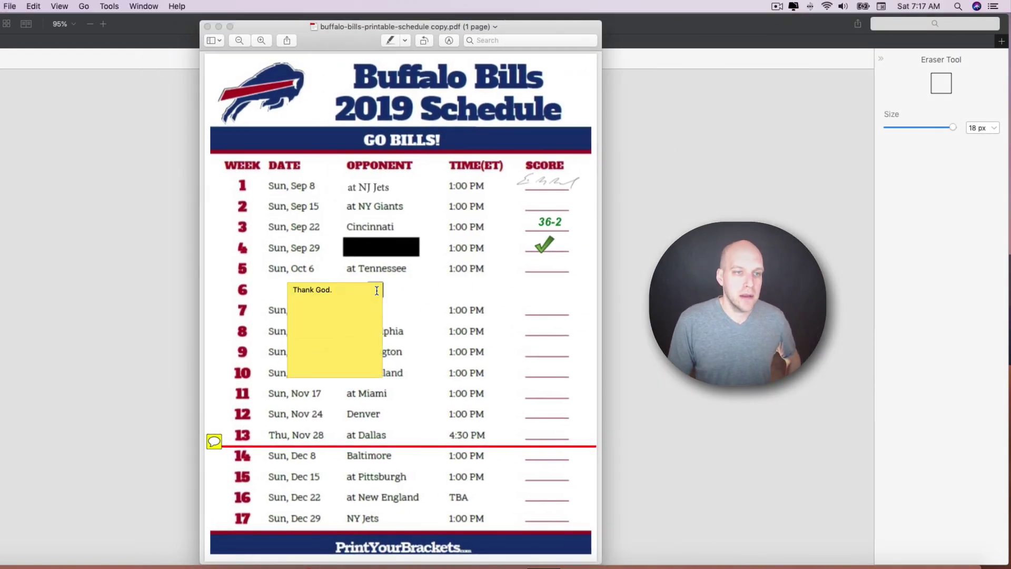
pyautogui.click(318, 397)
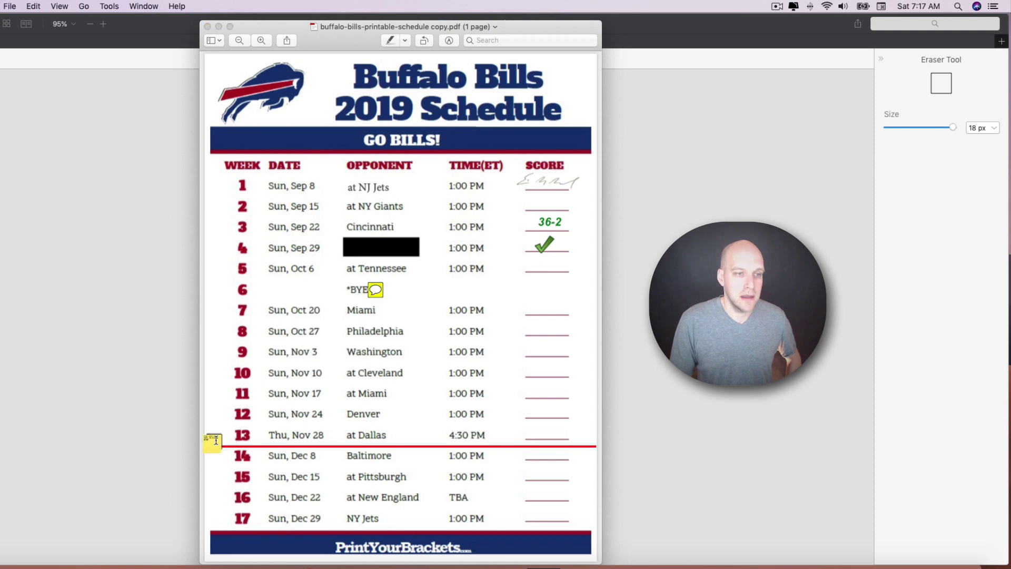
pyautogui.click(214, 442)
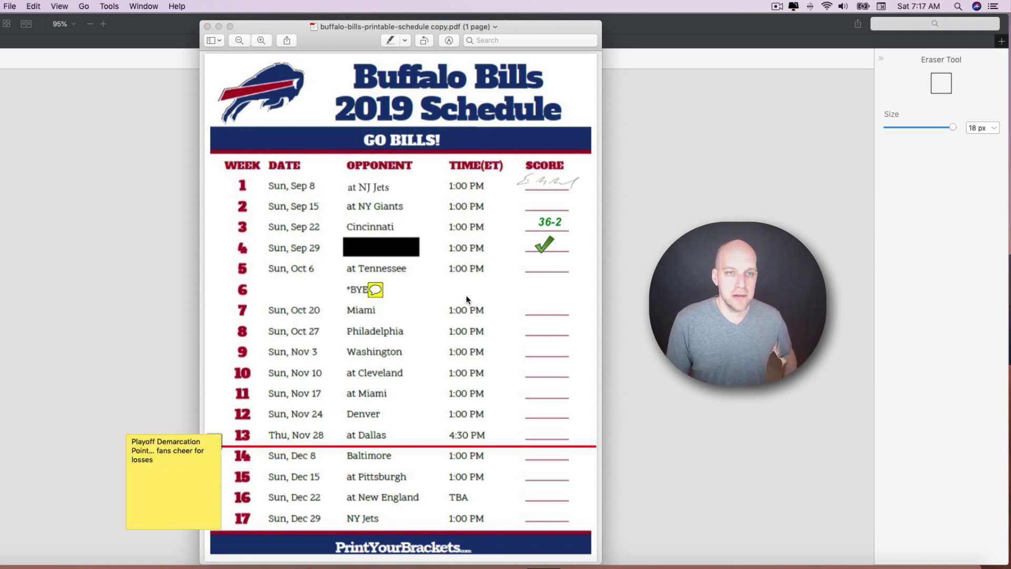
pyautogui.click(539, 248)
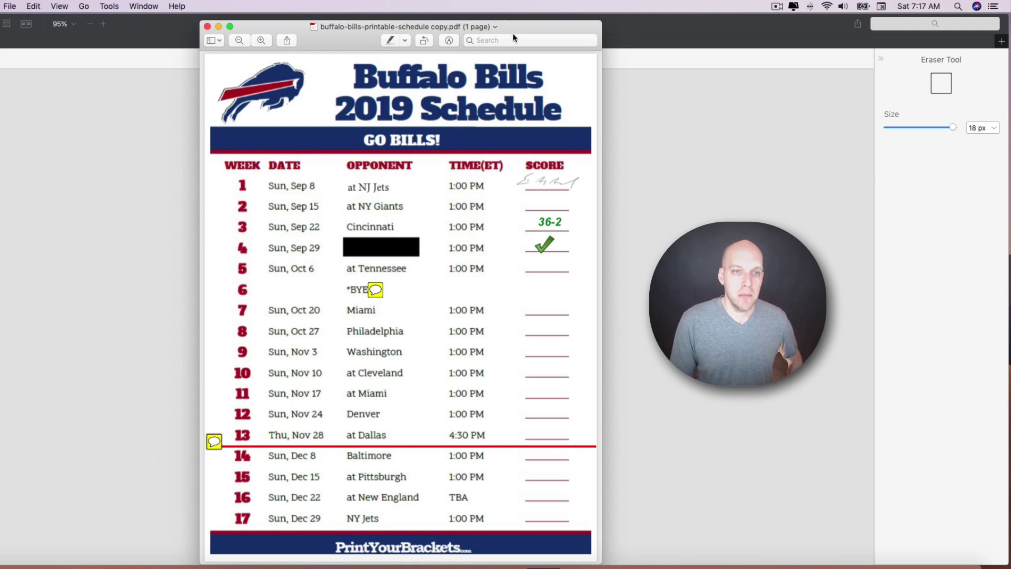
pyautogui.moveTo(513, 33); pyautogui.dragTo(333, 33)
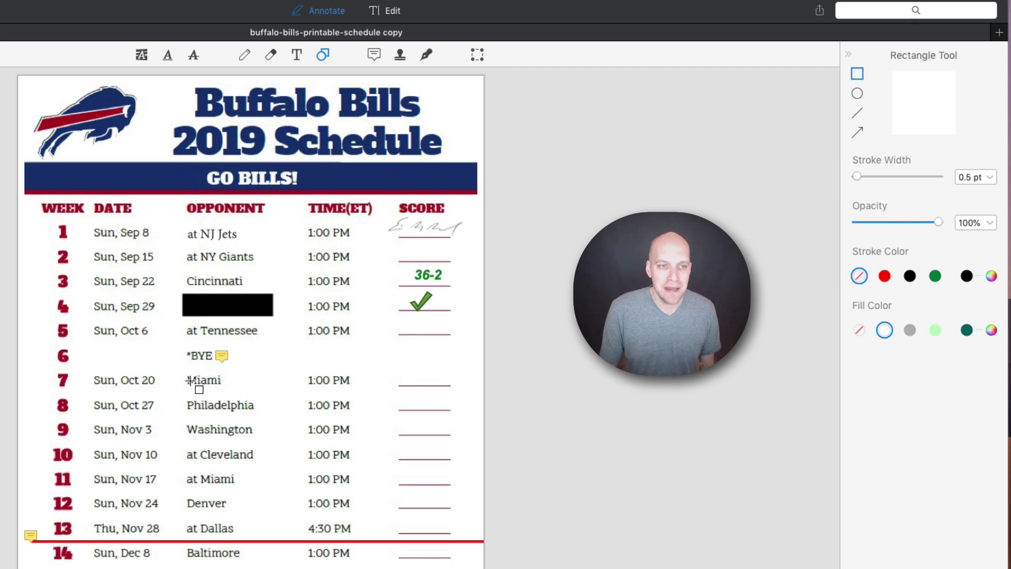
# - Briefly try the link tool in Edit mode, then return to Annotate and pick shapes
pyautogui.click(390, 12)
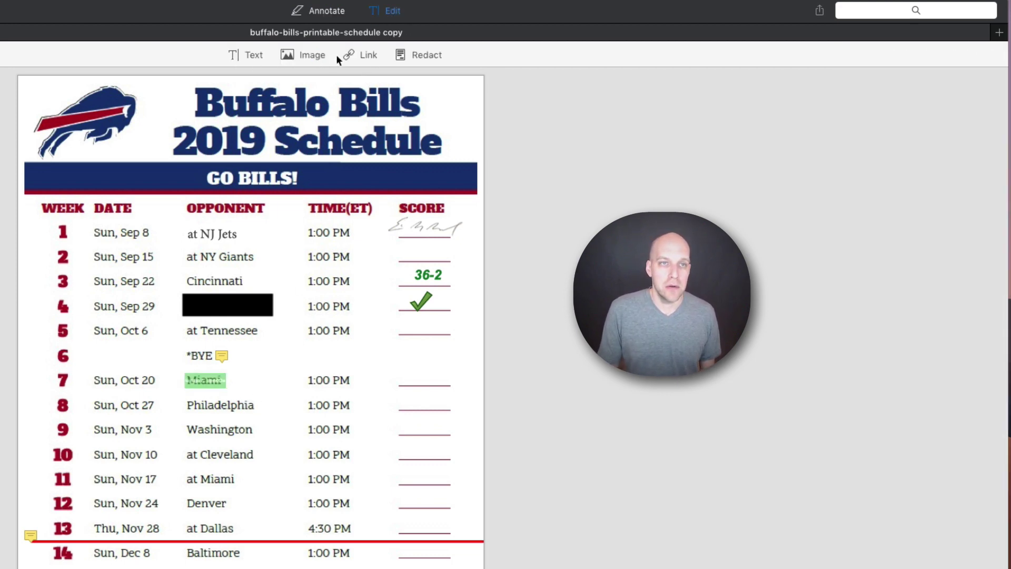
pyautogui.click(369, 54)
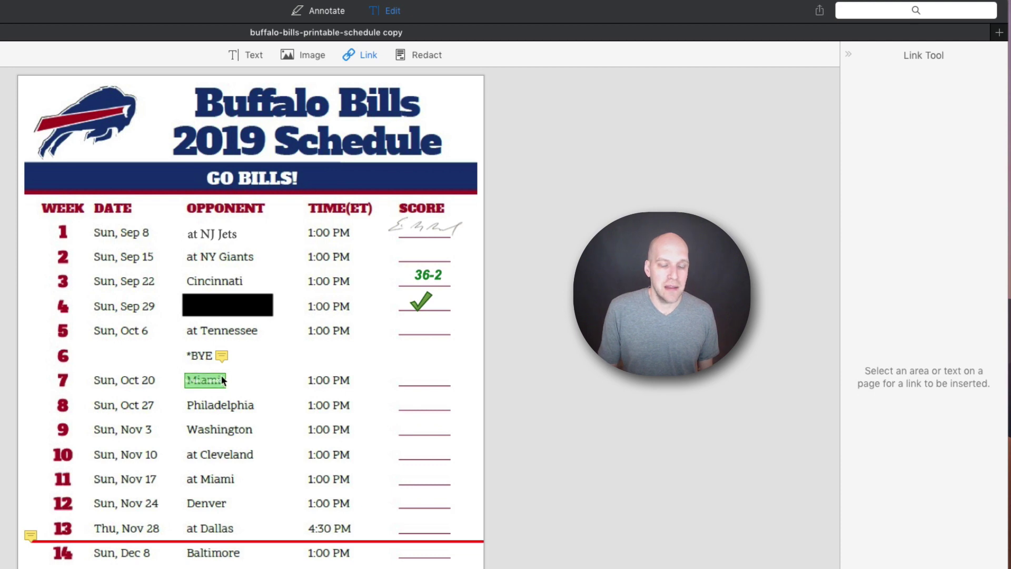
pyautogui.click(320, 10)
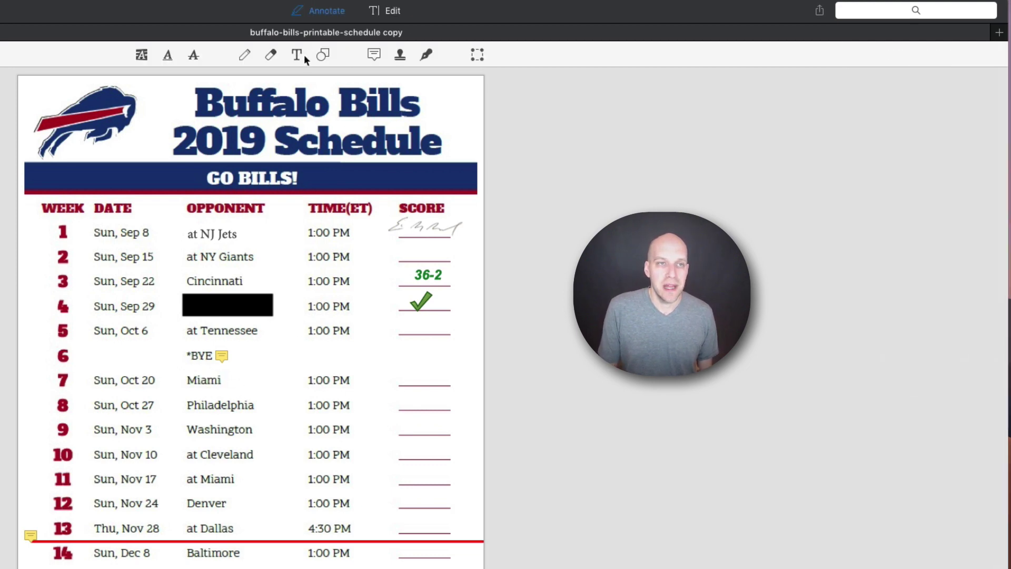
pyautogui.click(323, 55)
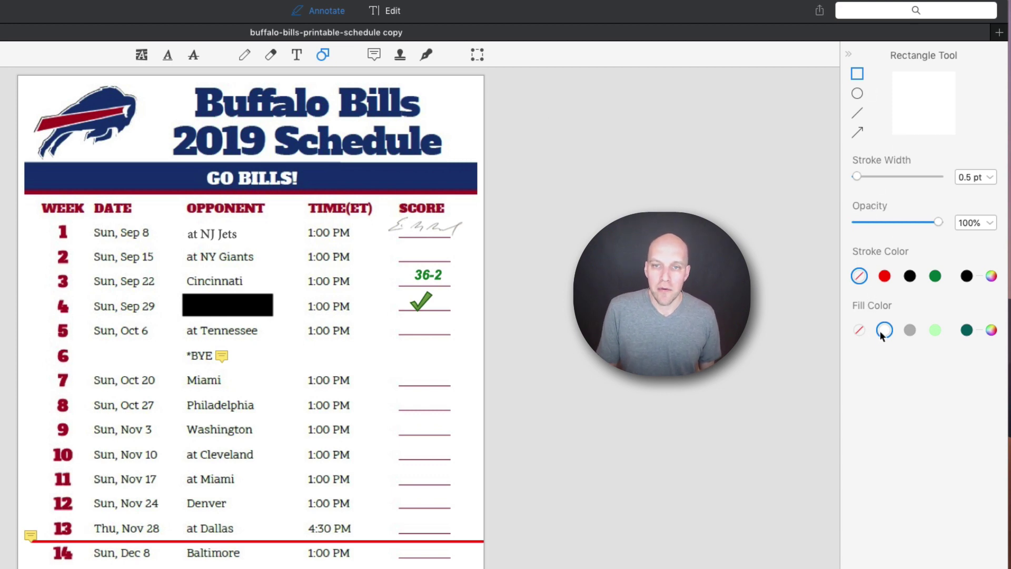
# - Draw a deep-blue rectangle over Miami in week 7 and lower its opacity to 17%
pyautogui.click(992, 329)
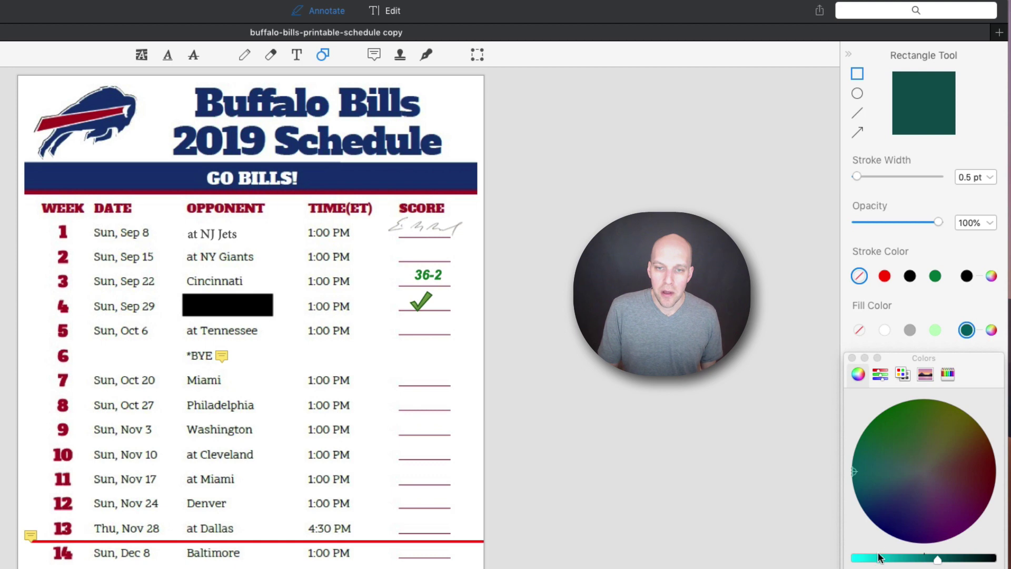
pyautogui.moveTo(881, 558); pyautogui.dragTo(854, 560)
pyautogui.moveTo(887, 501); pyautogui.dragTo(873, 522)
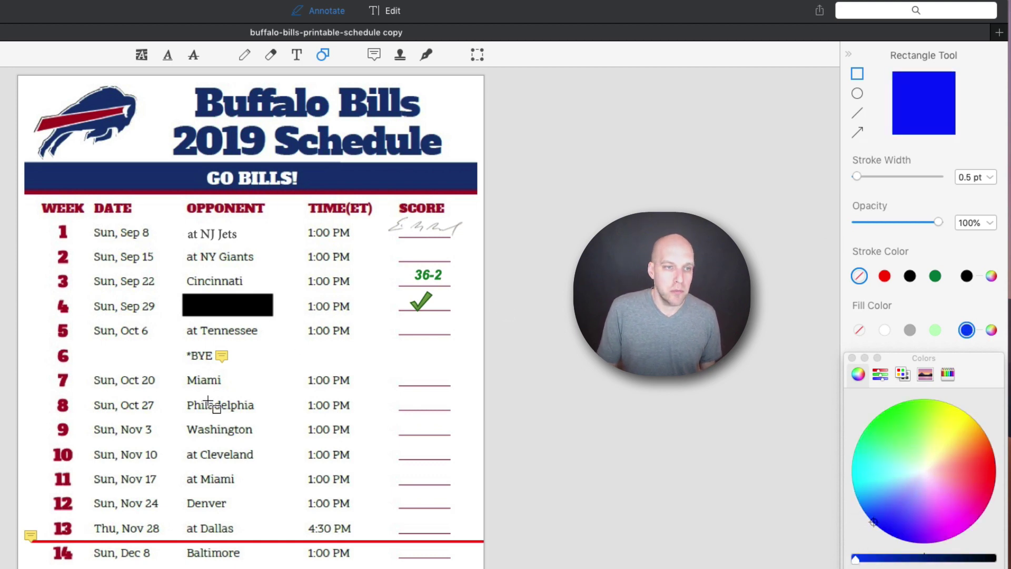
pyautogui.moveTo(183, 371); pyautogui.dragTo(231, 391)
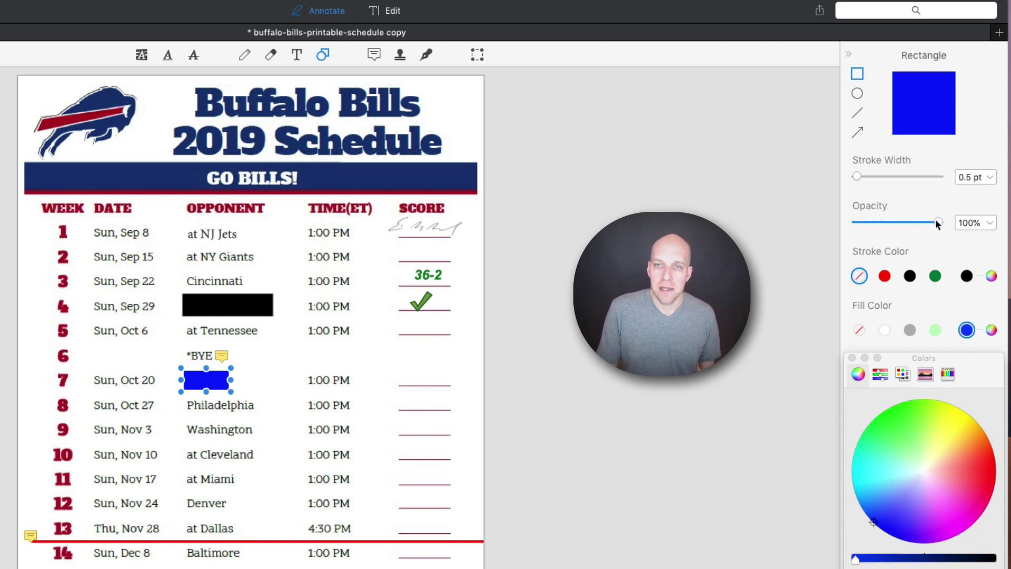
pyautogui.moveTo(937, 221); pyautogui.dragTo(865, 221)
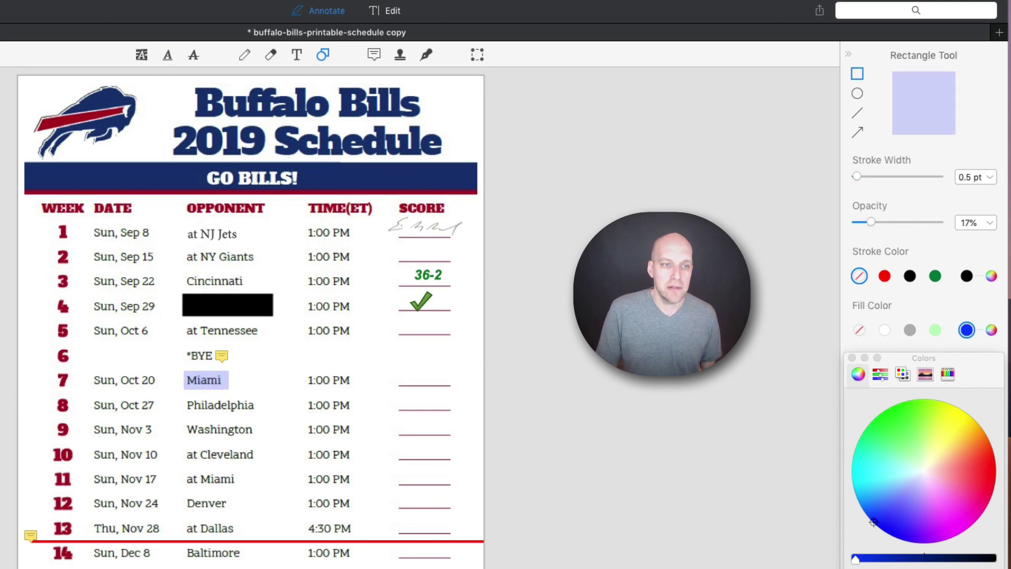
pyautogui.click(583, 384)
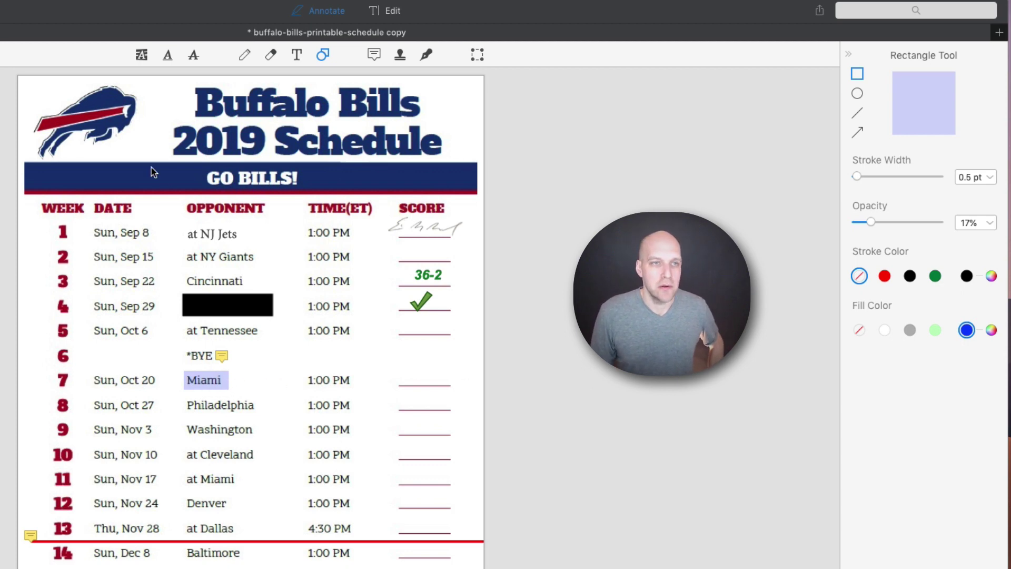
# - Insert bills suck.jpg in the top-left corner, shrinking and moving it onto the Bills logo
pyautogui.click(393, 11)
pyautogui.click(303, 56)
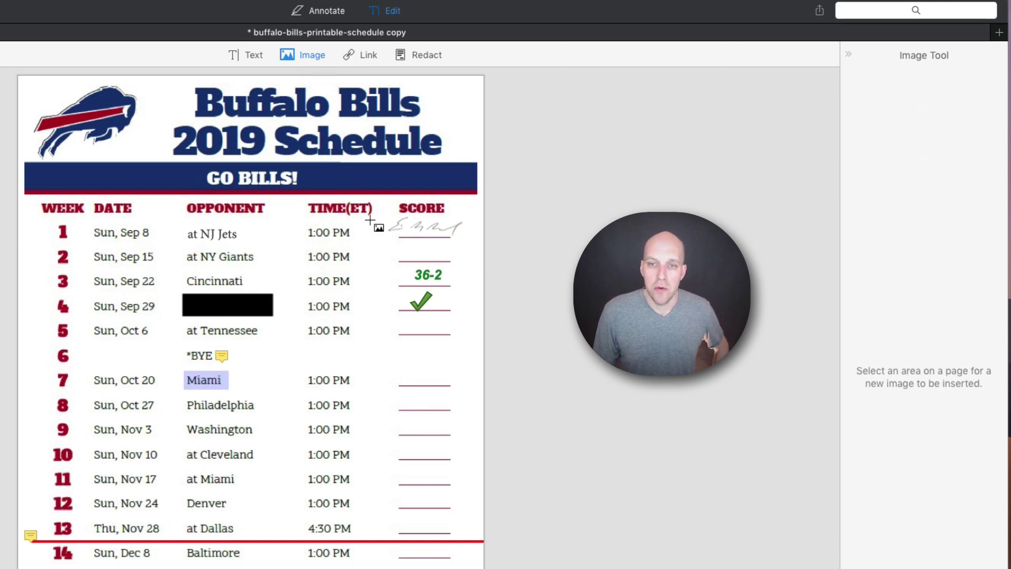
pyautogui.moveTo(30, 81); pyautogui.dragTo(147, 160)
pyautogui.click(216, 116)
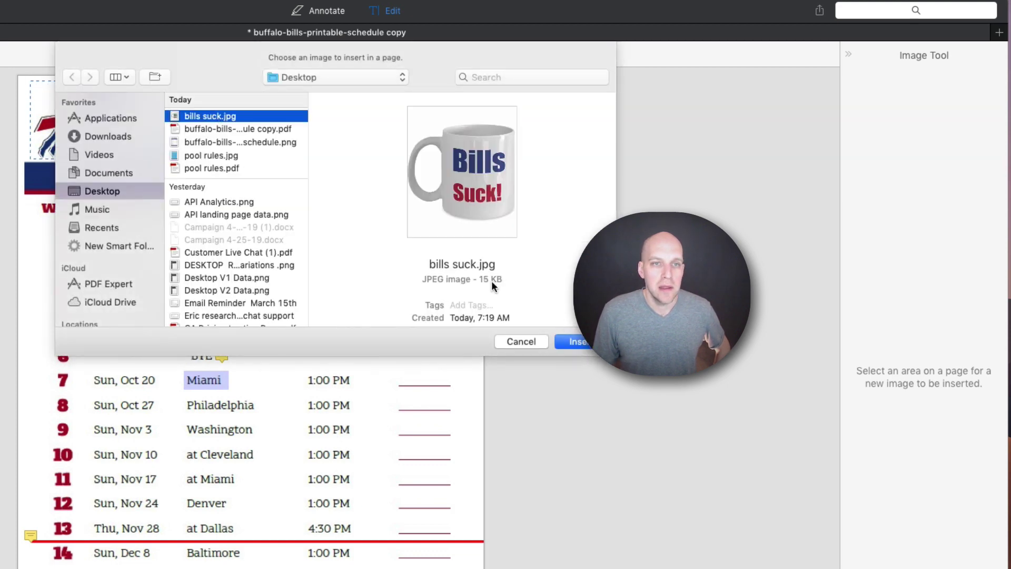
pyautogui.click(577, 341)
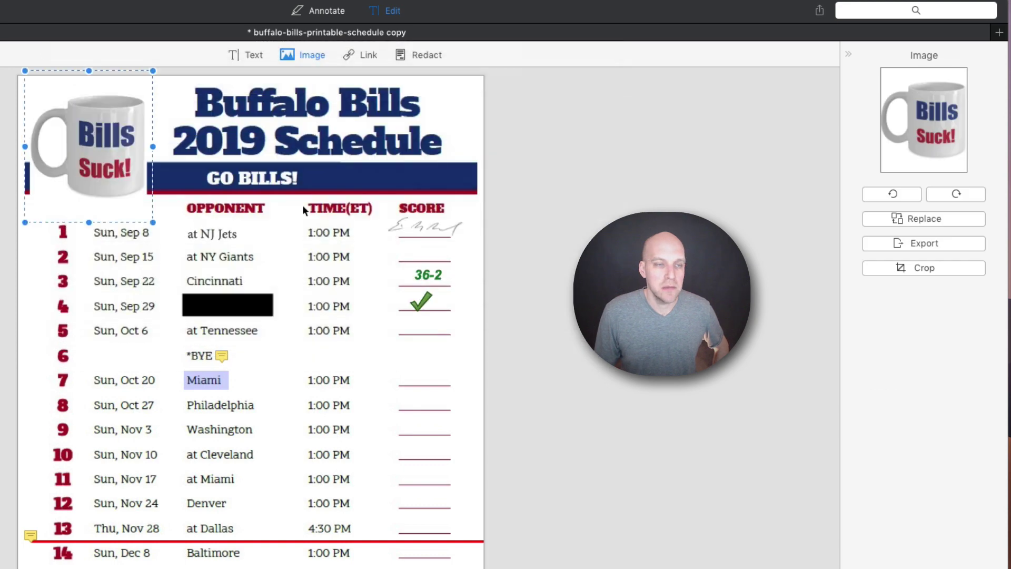
pyautogui.moveTo(153, 222); pyautogui.dragTo(96, 179)
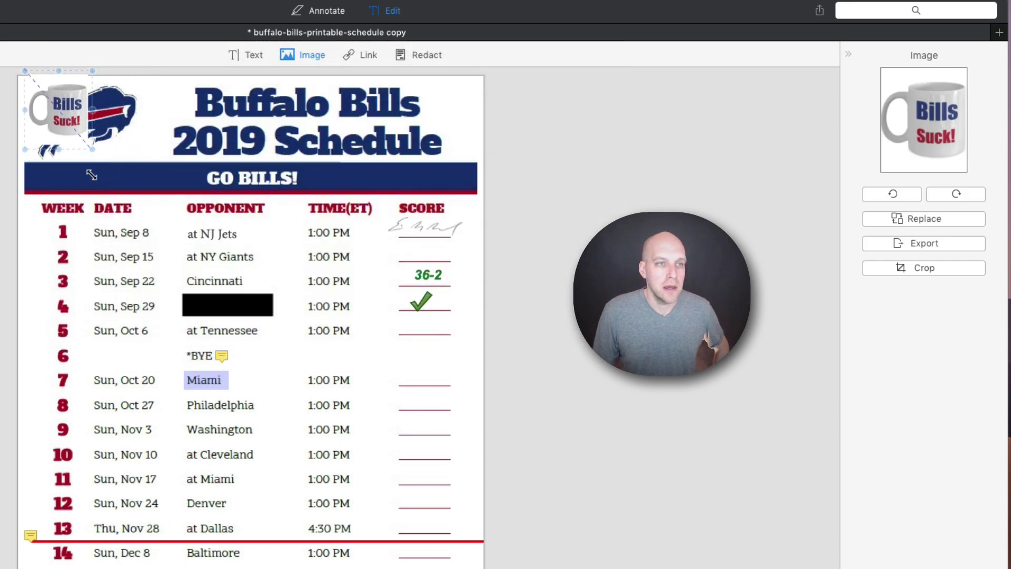
pyautogui.moveTo(79, 103); pyautogui.dragTo(97, 109)
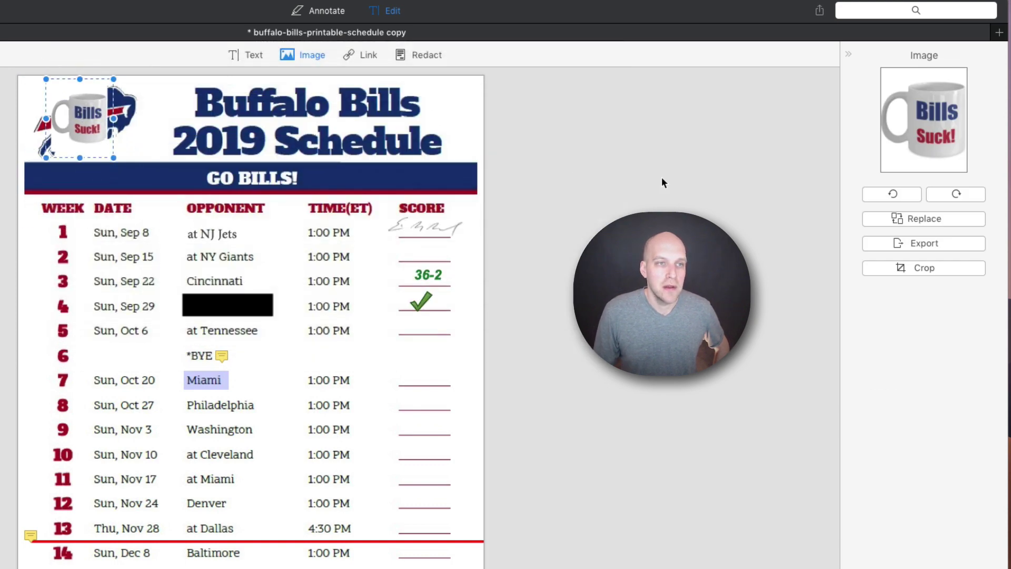